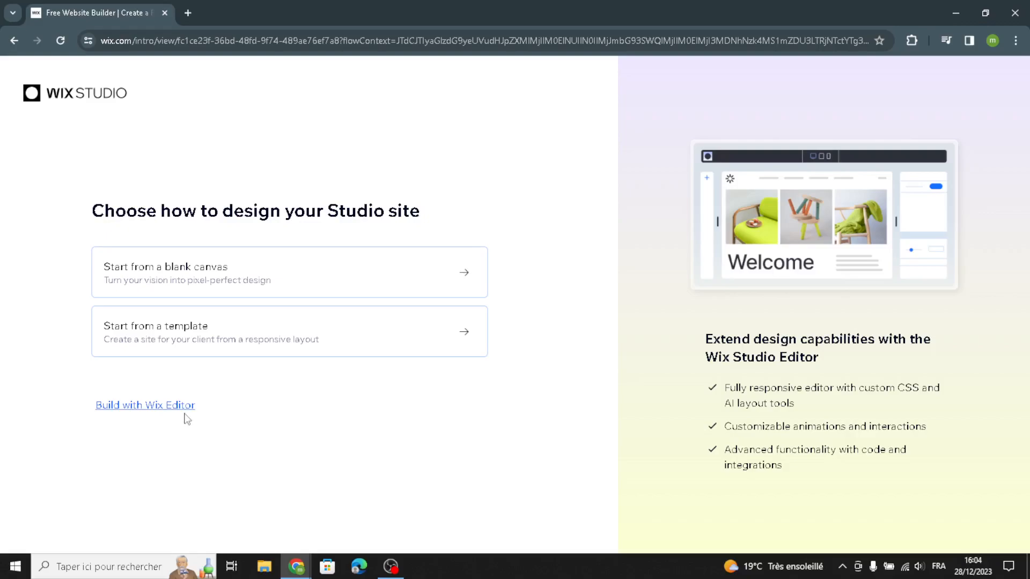
Step: Start a Wix Editor site set up without AI, with Party Accessories Store as the website type
{"action": "left_click", "coordinate": [161, 417]}
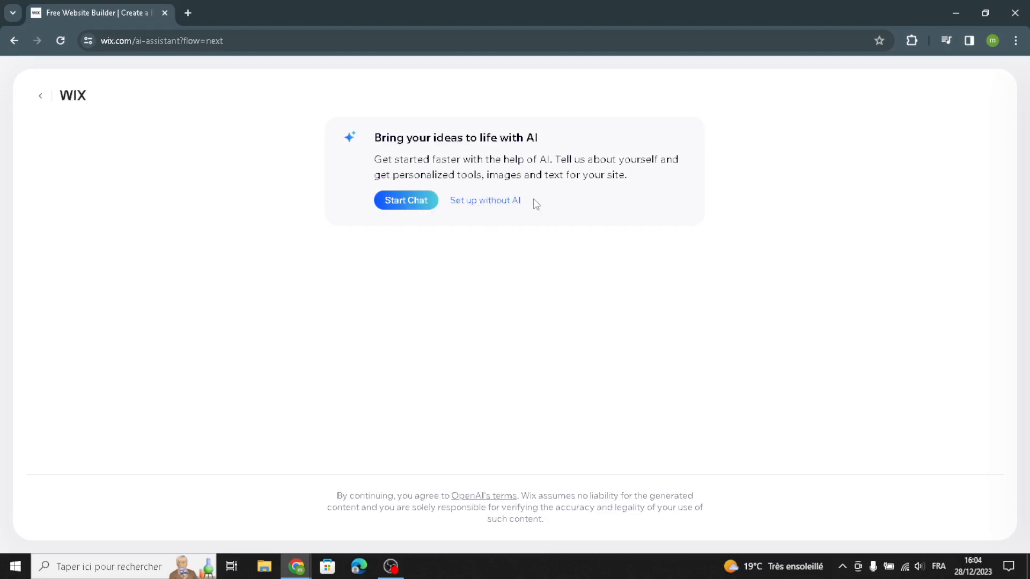
{"action": "left_click", "coordinate": [474, 206]}
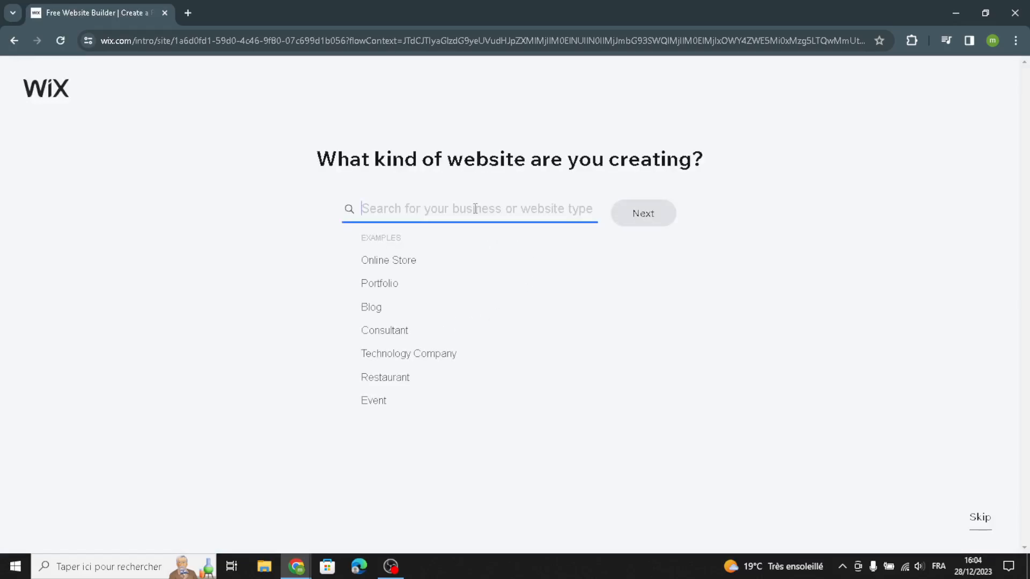
{"action": "type", "text": "party sup"}
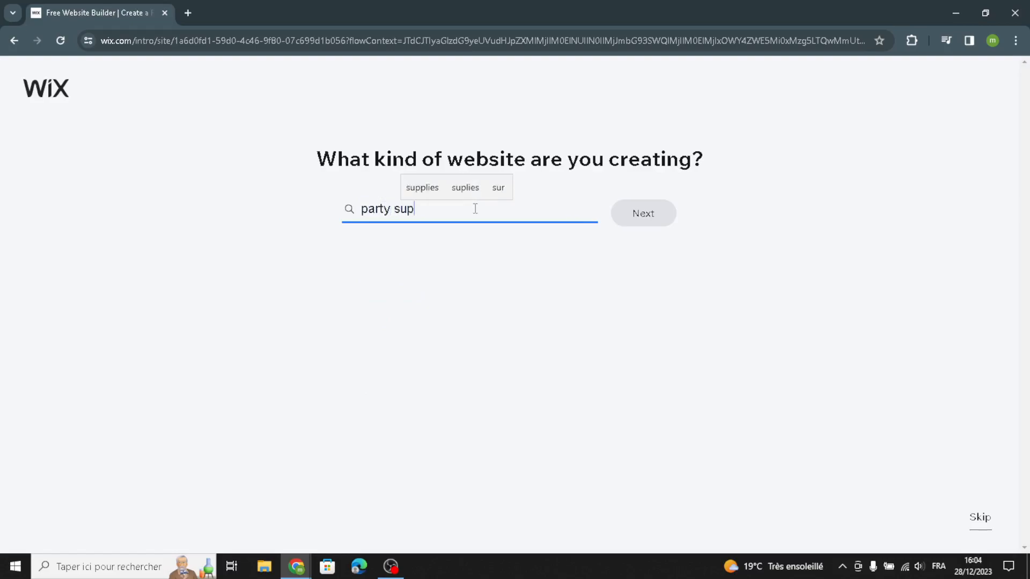
{"action": "type", "text": "plies and favo"}
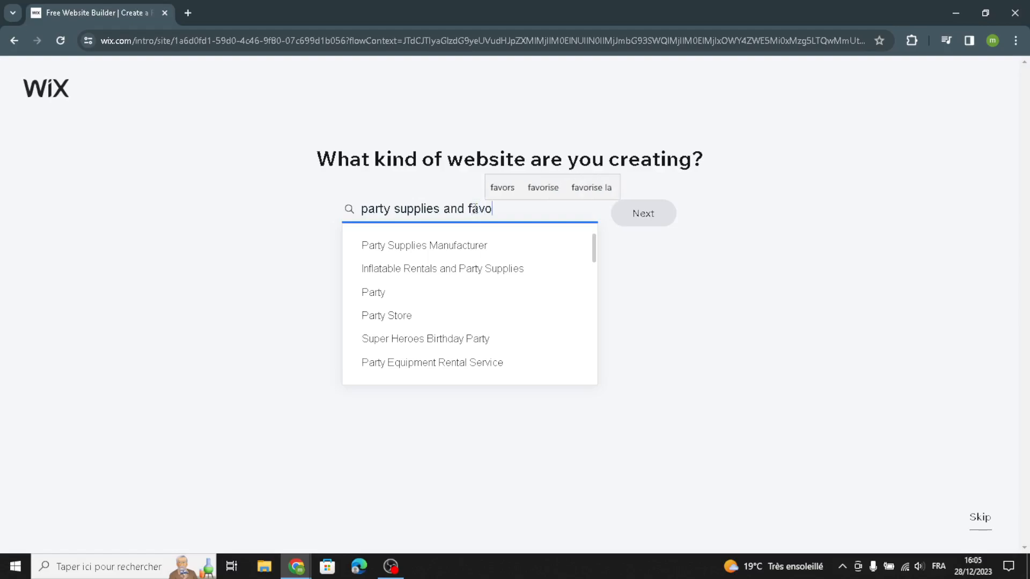
{"action": "type", "text": "rs"}
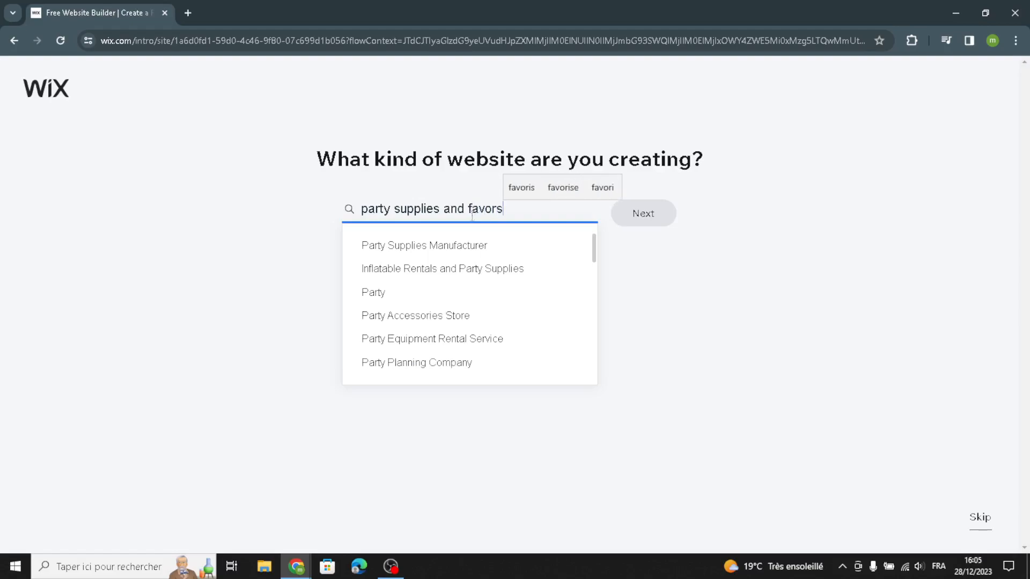
{"action": "left_click", "coordinate": [432, 317]}
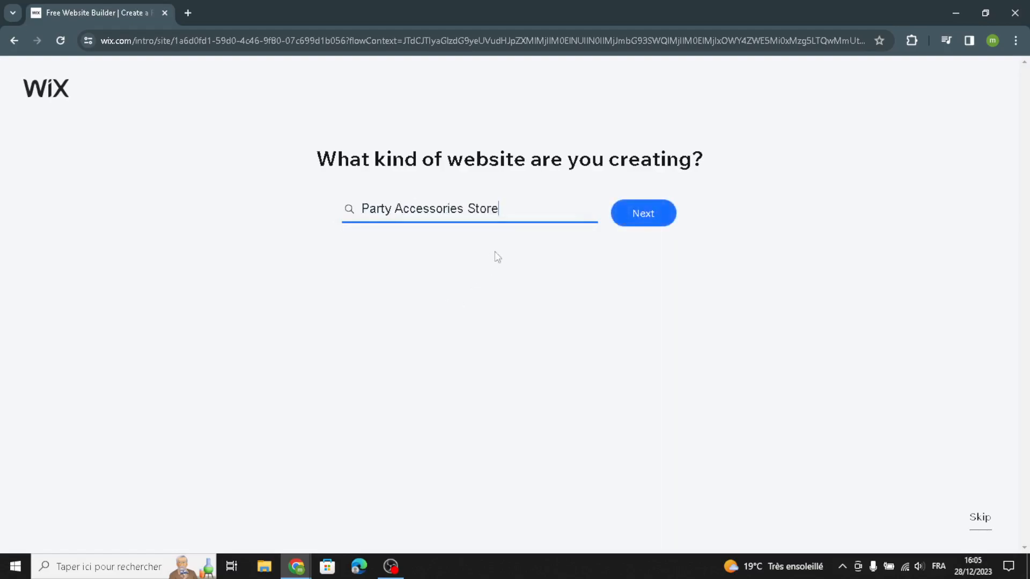
{"action": "left_click", "coordinate": [649, 223]}
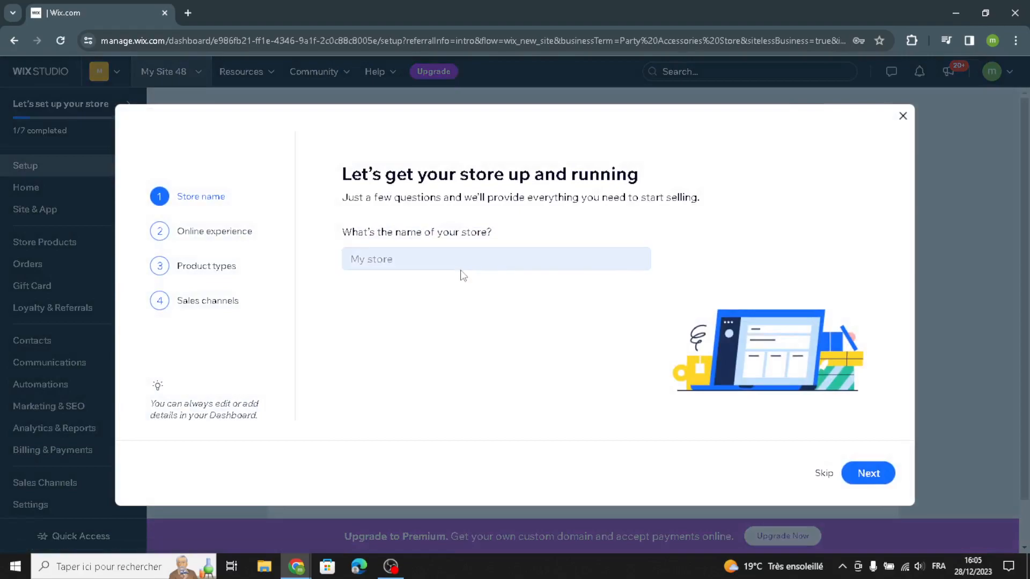
Step: Name the store PartyJoy Hub and continue past the question about already having an online store
{"action": "left_click", "coordinate": [460, 263]}
{"action": "type", "text": "Party Acc Hub"}
{"action": "left_click", "coordinate": [867, 473]}
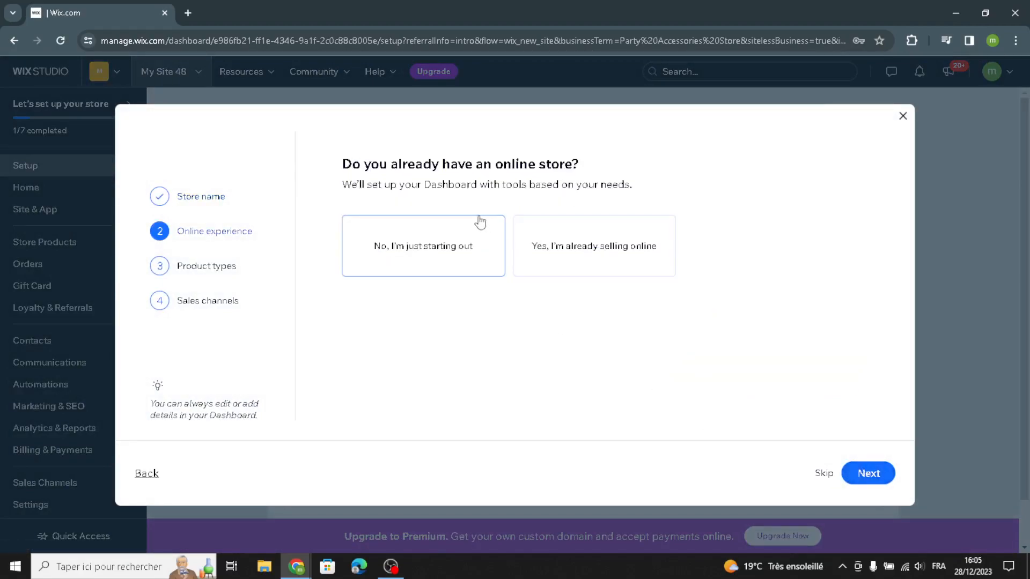
{"action": "left_click", "coordinate": [864, 474]}
Step: Set up the store for physical products sold through an online store, mobile app, and marketplaces and social media, and continue to the dashboard
{"action": "left_click", "coordinate": [481, 256]}
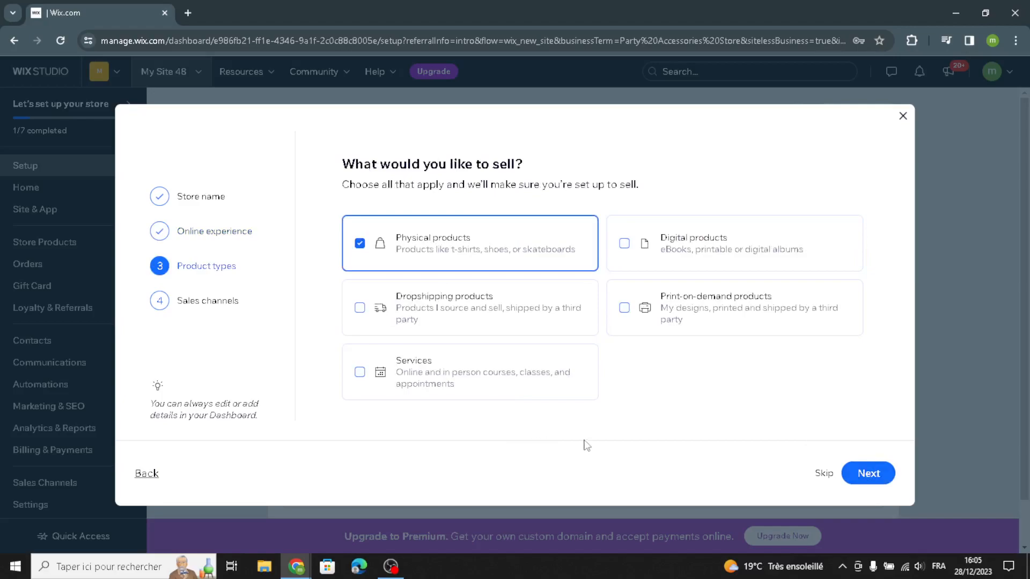
{"action": "left_click", "coordinate": [863, 472]}
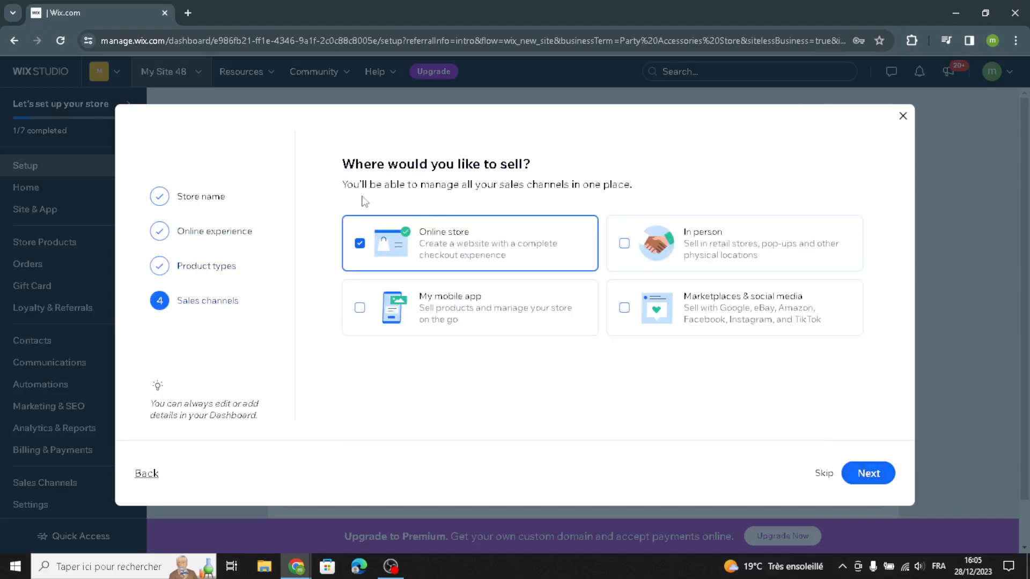
{"action": "left_click", "coordinate": [483, 324]}
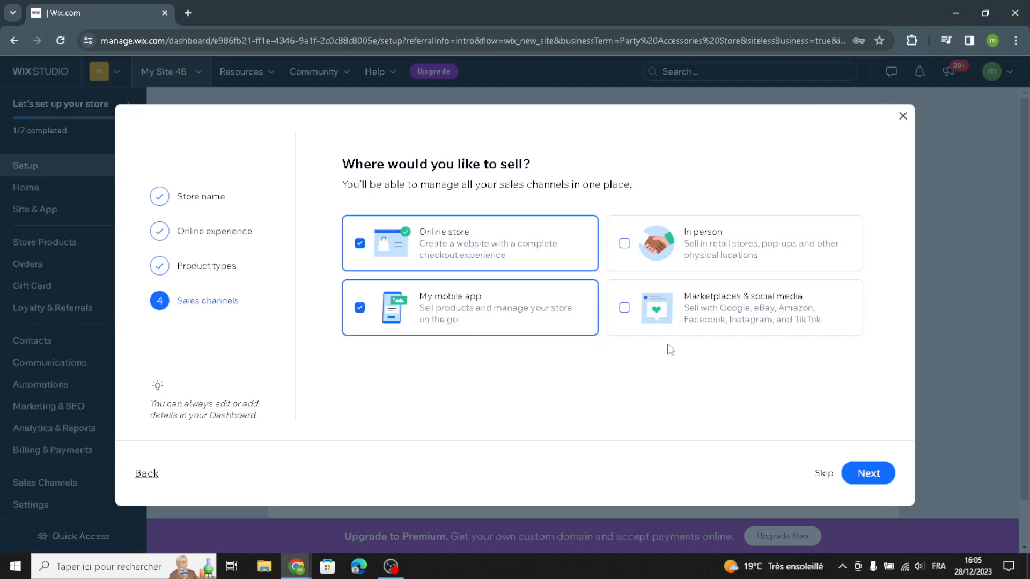
{"action": "left_click", "coordinate": [742, 327]}
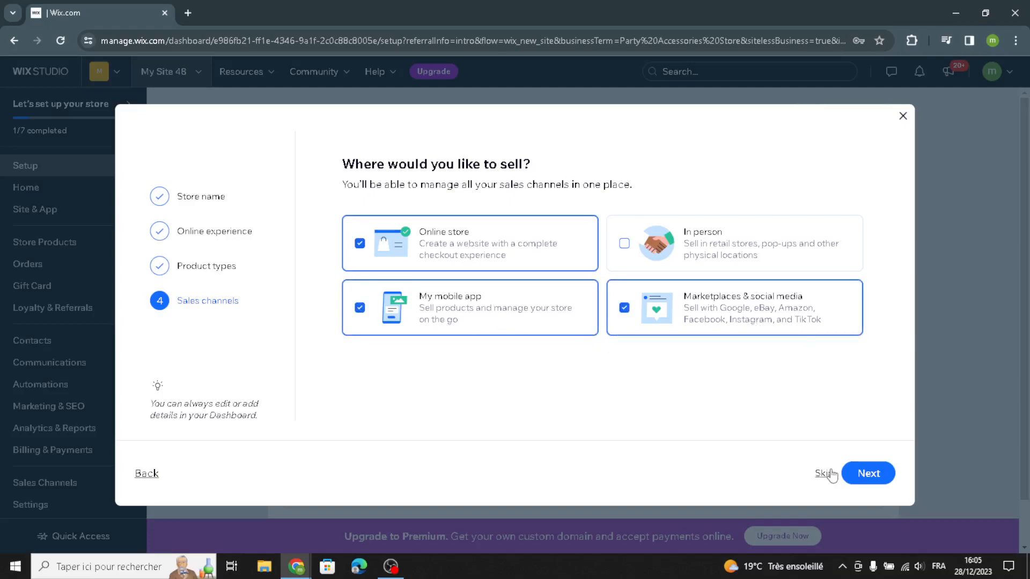
{"action": "left_click", "coordinate": [862, 472]}
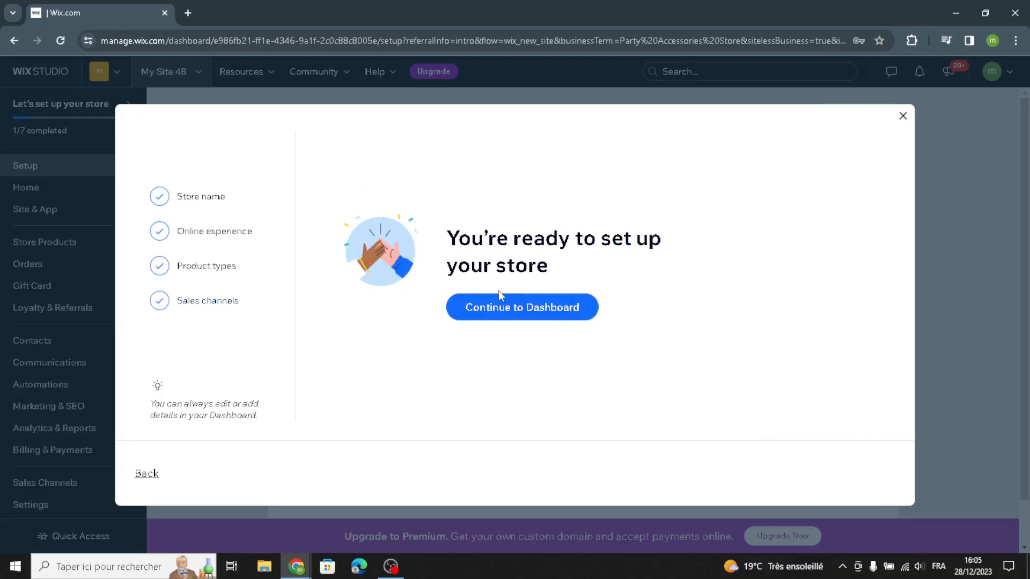
{"action": "left_click", "coordinate": [506, 314]}
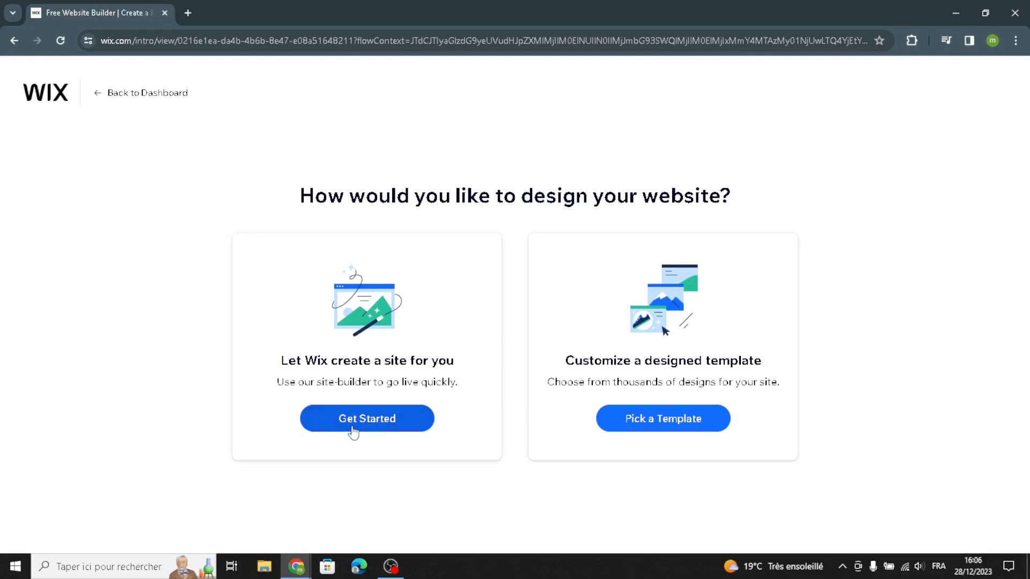
Step: Let Wix create the site automatically and accept the prefilled business info
{"action": "left_click", "coordinate": [375, 429]}
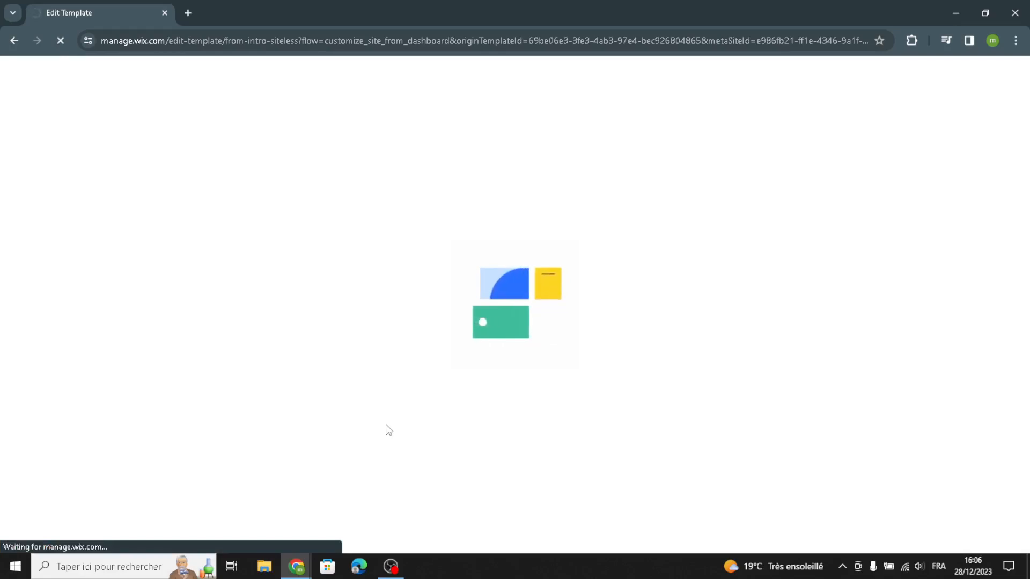
{"action": "right_click", "coordinate": [387, 429]}
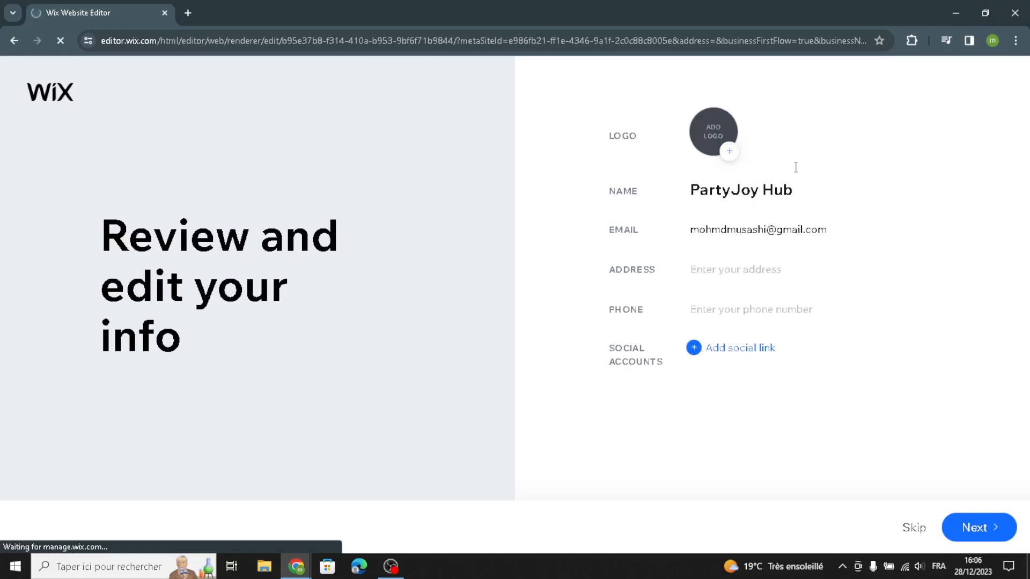
{"action": "left_click", "coordinate": [974, 526]}
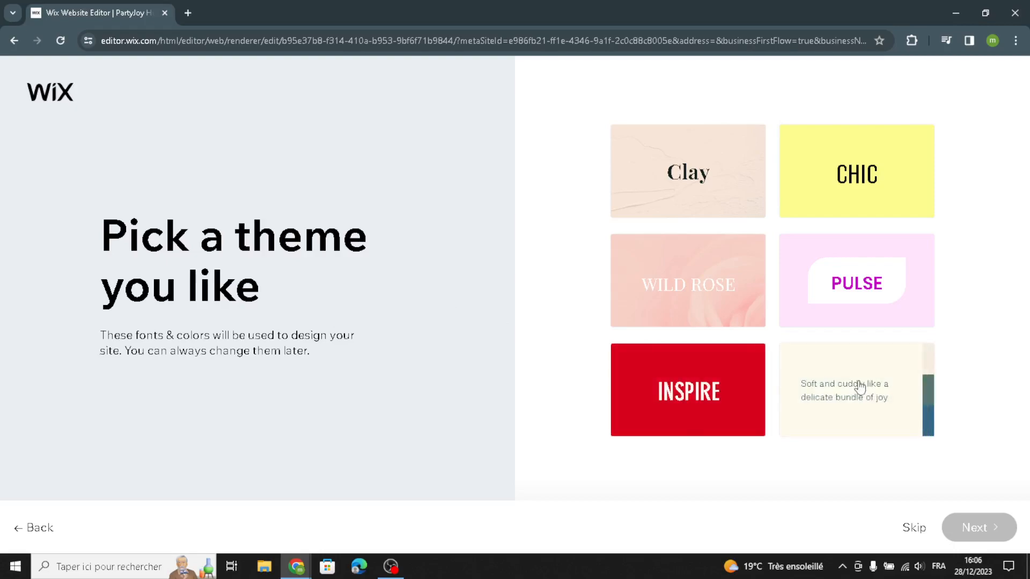
Step: Choose the Precious theme and the middle homepage design headed "New Arrivals Are Here"
{"action": "left_click", "coordinate": [840, 384]}
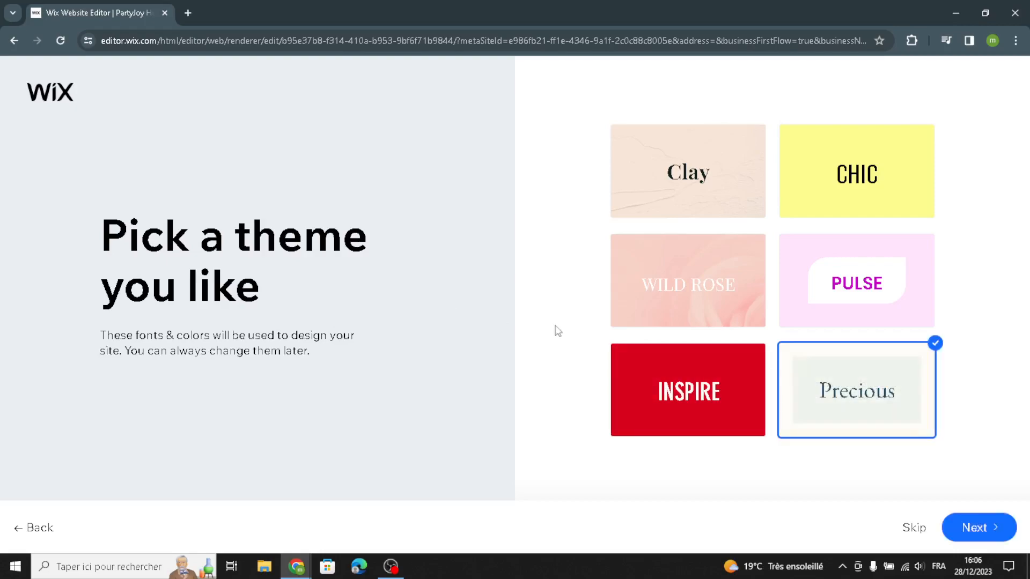
{"action": "left_click", "coordinate": [975, 526]}
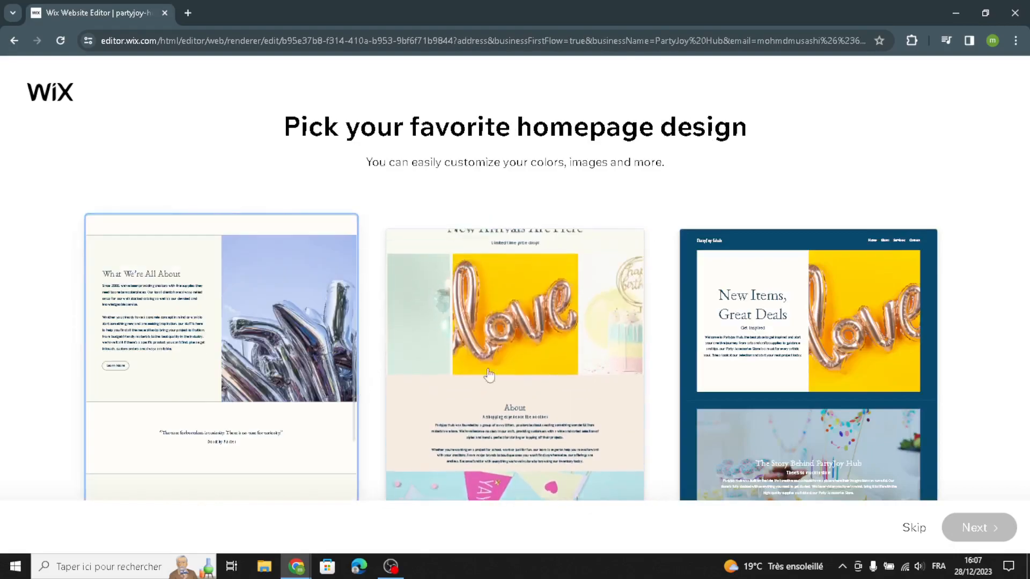
{"action": "left_click", "coordinate": [580, 355]}
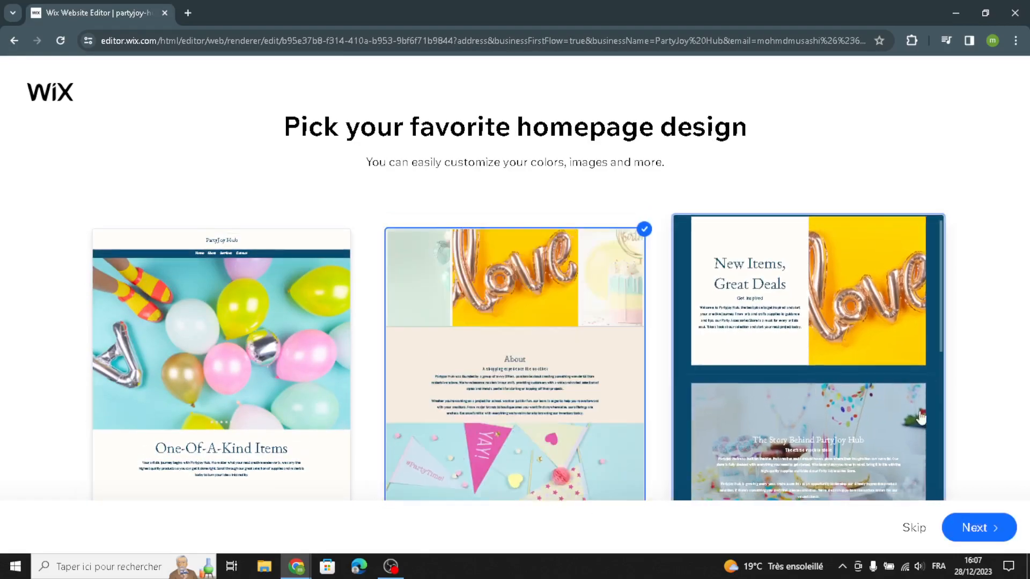
{"action": "left_click", "coordinate": [976, 528]}
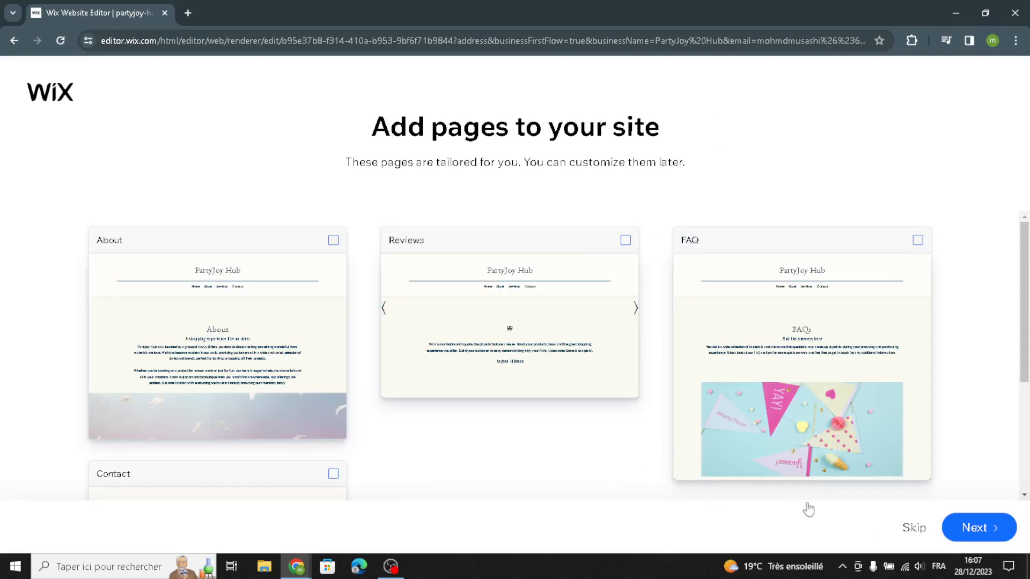
Step: Finish the site setup without adding any suggested pages and open the site in the editor
{"action": "left_click", "coordinate": [915, 535]}
{"action": "left_click", "coordinate": [968, 534]}
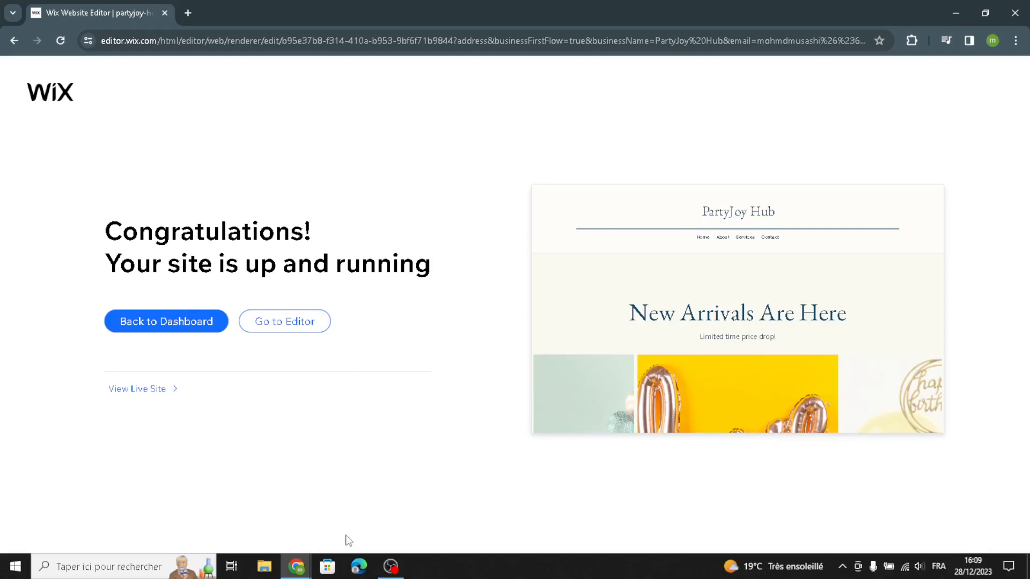
{"action": "left_click", "coordinate": [267, 327]}
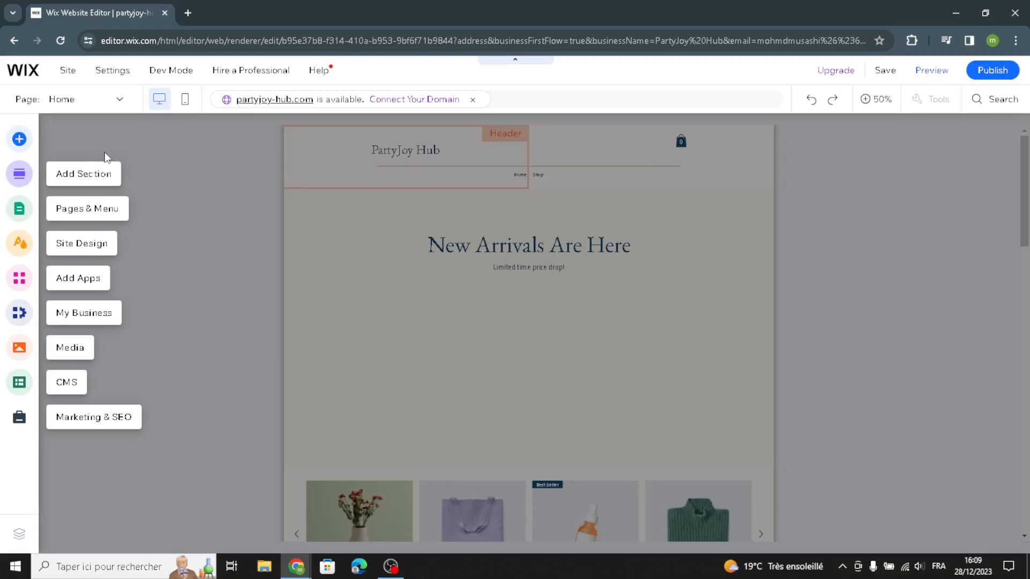
Step: Browse the text and image elements available to add, including titles, paragraphs, text masks, free Wix images and illustrations
{"action": "left_click", "coordinate": [98, 148]}
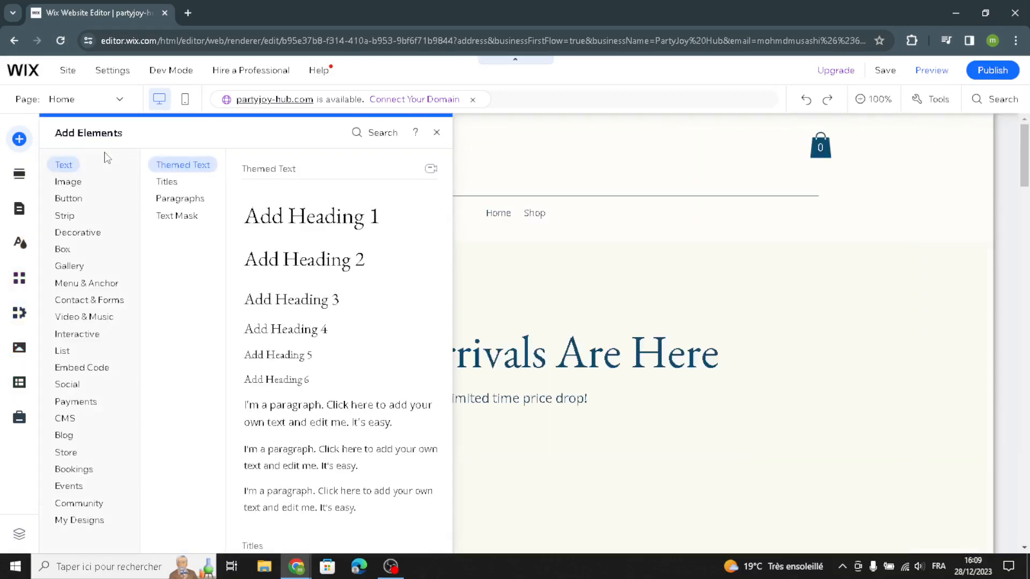
{"action": "left_click", "coordinate": [168, 182]}
{"action": "left_click", "coordinate": [162, 200]}
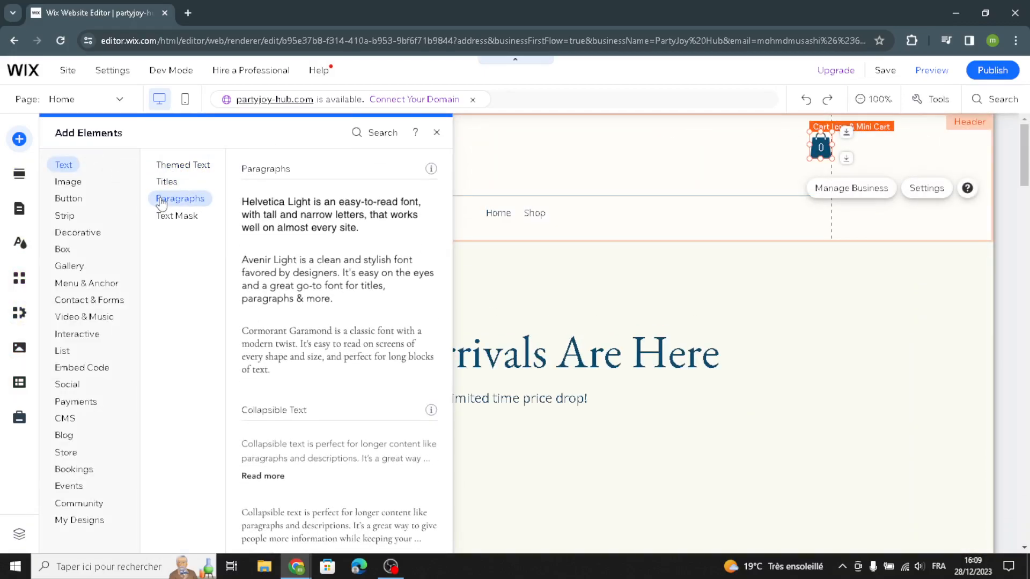
{"action": "left_click", "coordinate": [174, 215]}
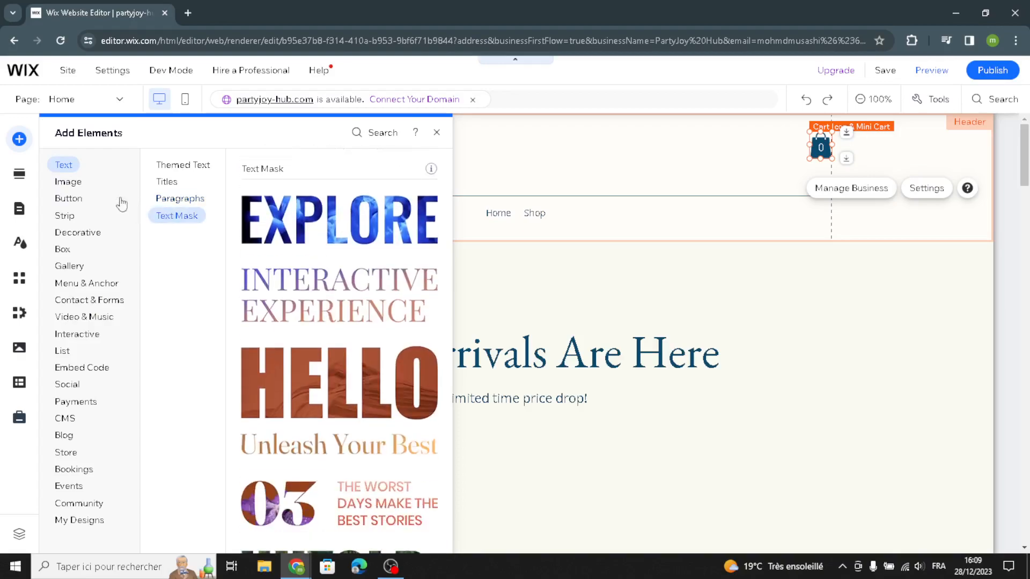
{"action": "left_click", "coordinate": [71, 183]}
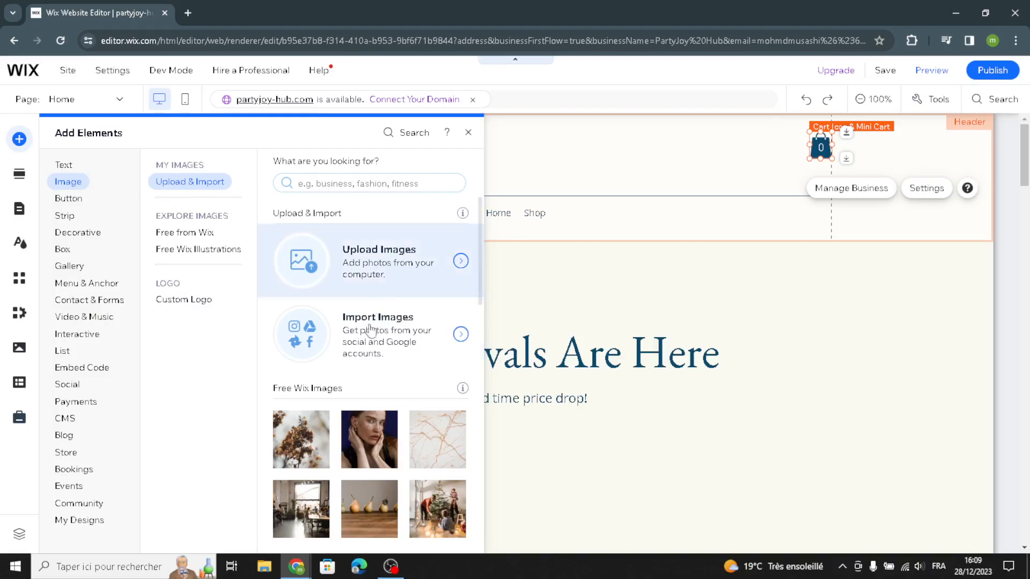
{"action": "left_click", "coordinate": [211, 232]}
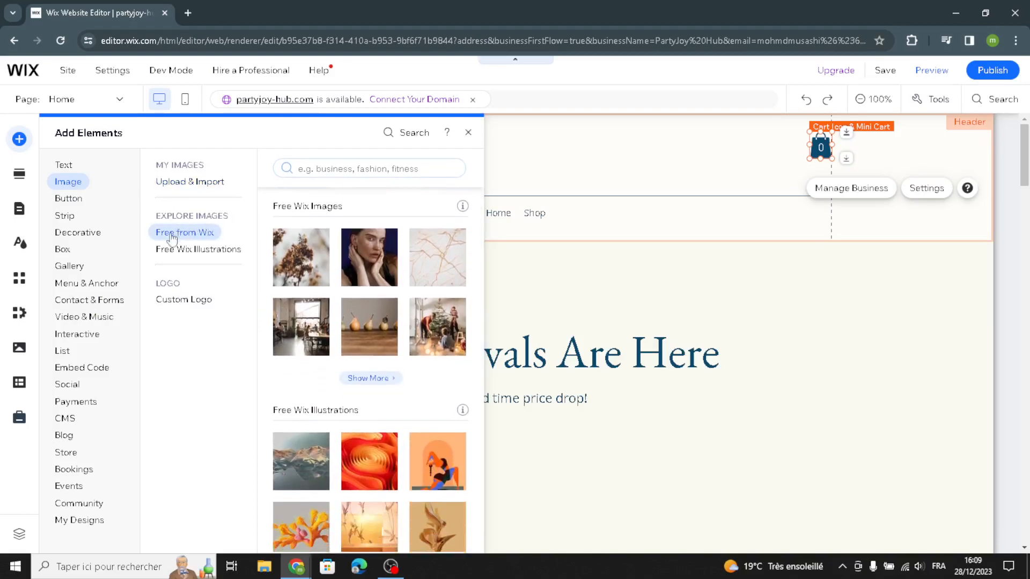
{"action": "left_click", "coordinate": [222, 252]}
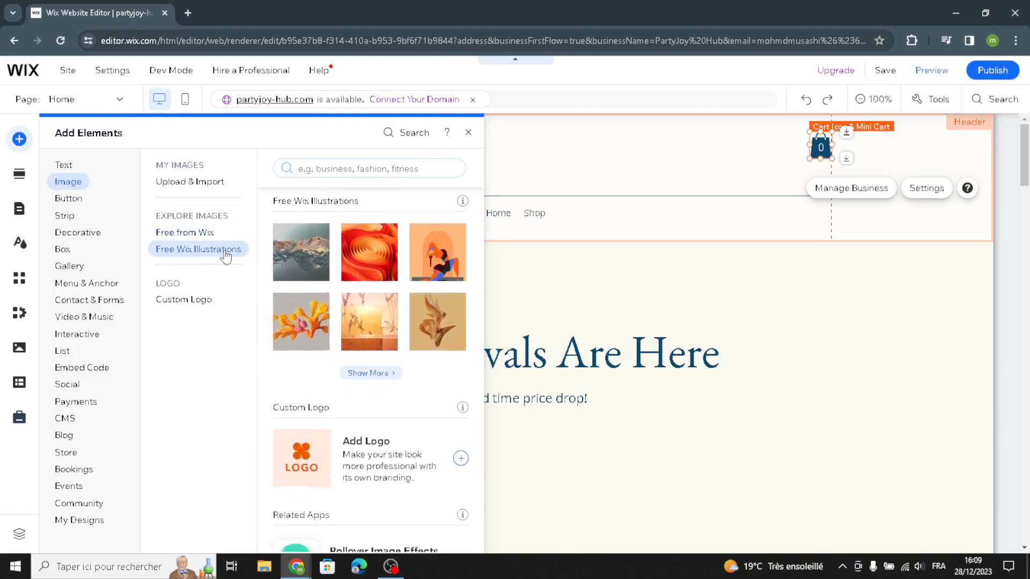
Step: Browse the button elements available to add, including text and icon, icon, image and document buttons
{"action": "left_click", "coordinate": [86, 201]}
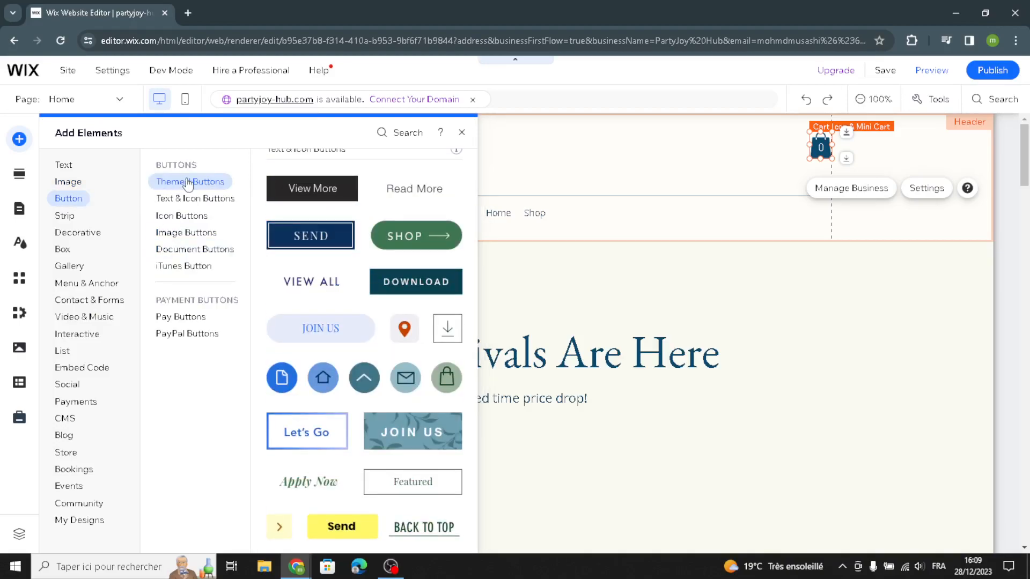
{"action": "left_click", "coordinate": [176, 199]}
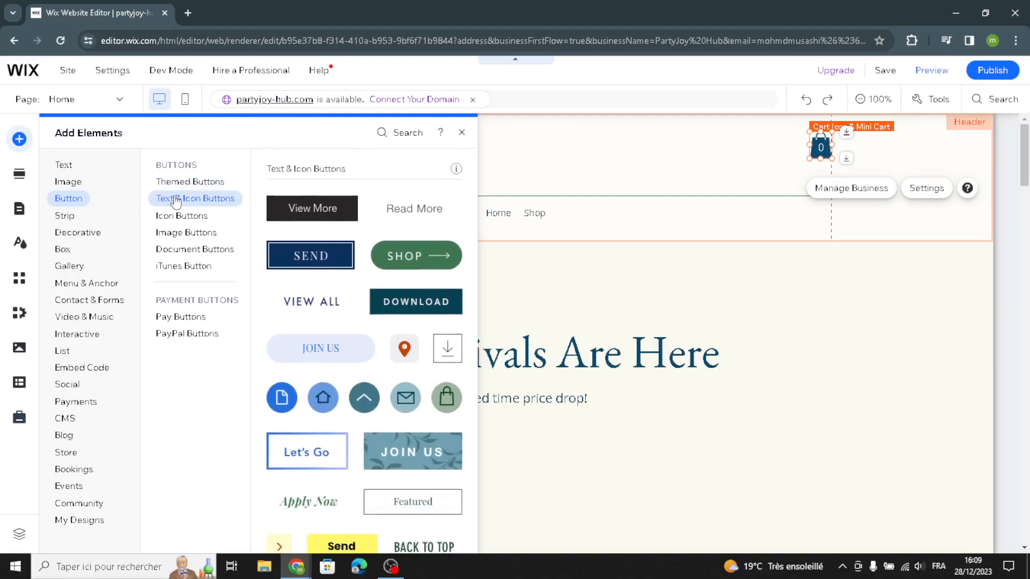
{"action": "left_click", "coordinate": [166, 215]}
{"action": "left_click", "coordinate": [159, 235]}
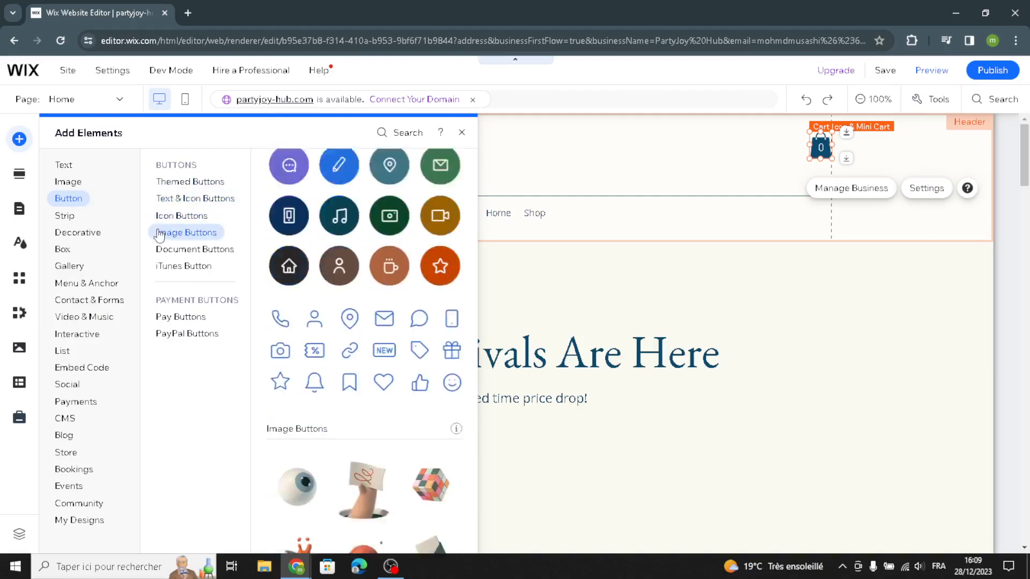
{"action": "left_click", "coordinate": [165, 249]}
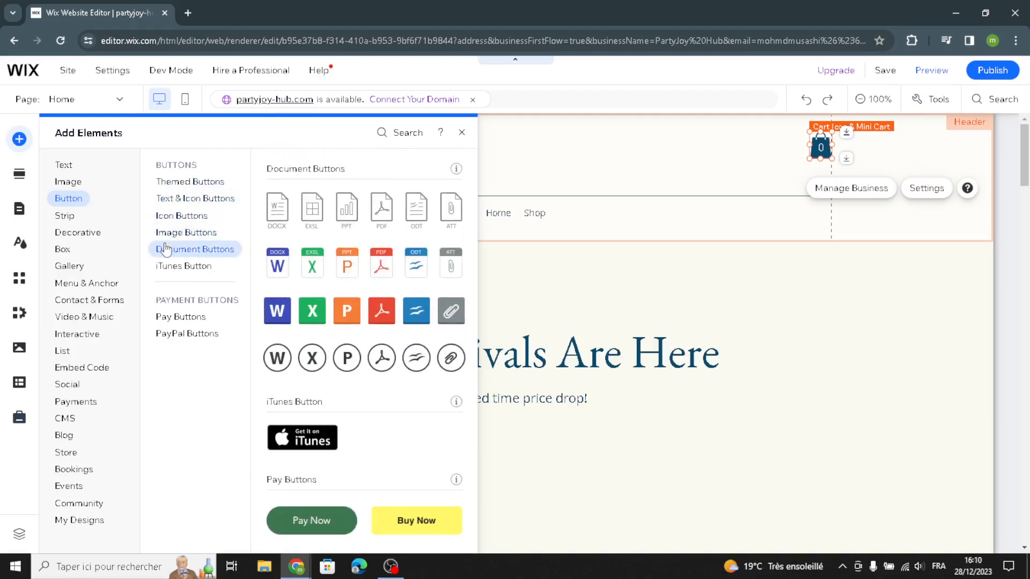
Step: Browse the strip and decorative elements, including themed lines, basic shapes, arrows, and horizontal and vertical lines
{"action": "left_click", "coordinate": [74, 215]}
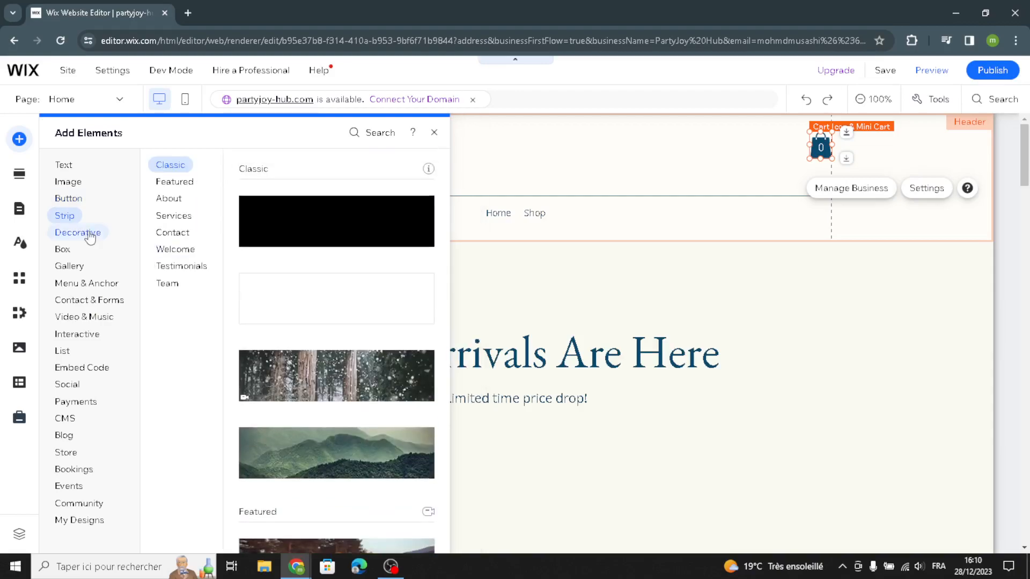
{"action": "left_click", "coordinate": [89, 233]}
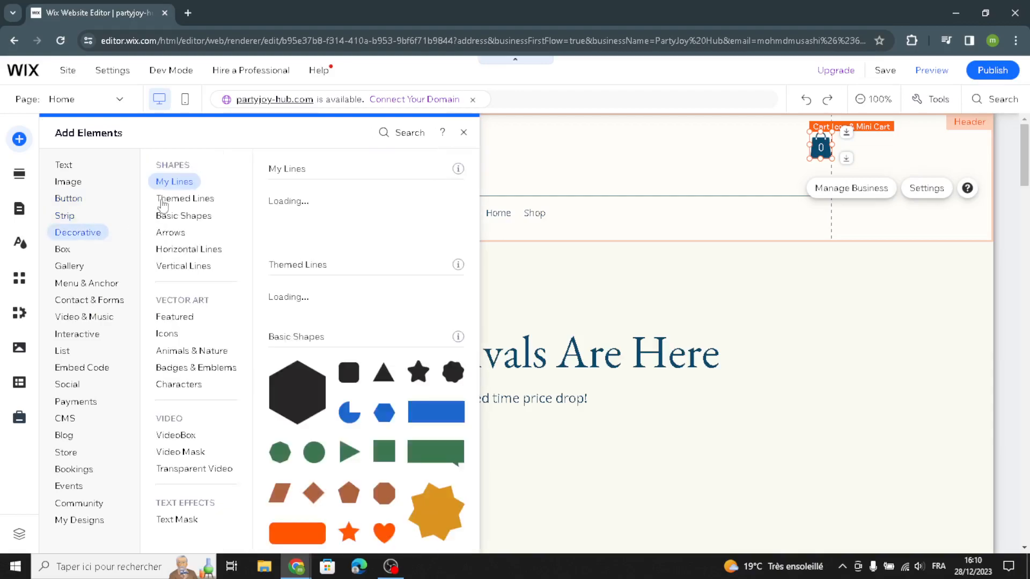
{"action": "left_click", "coordinate": [196, 200]}
{"action": "left_click", "coordinate": [183, 217]}
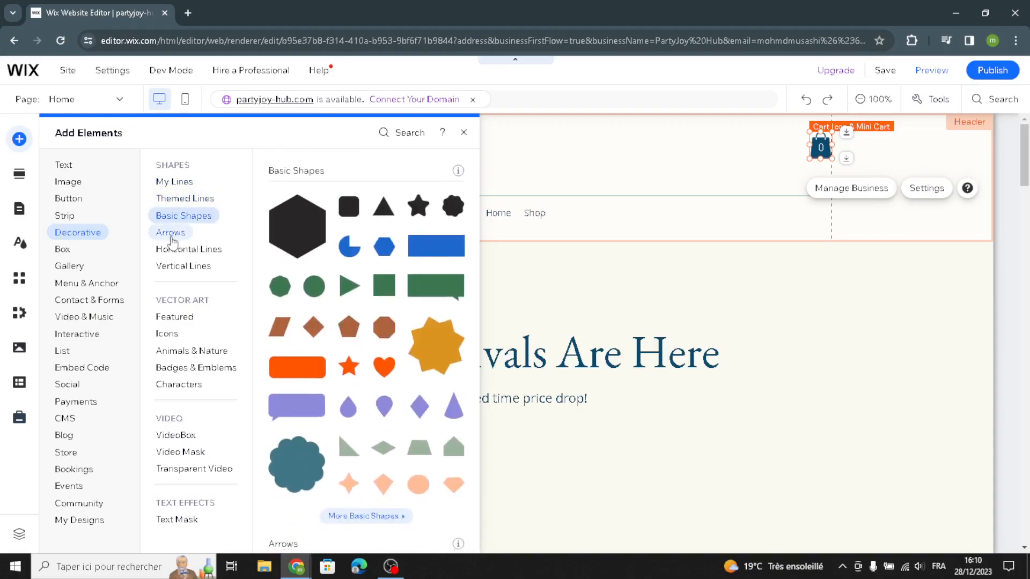
{"action": "left_click", "coordinate": [170, 233]}
{"action": "left_click", "coordinate": [169, 250]}
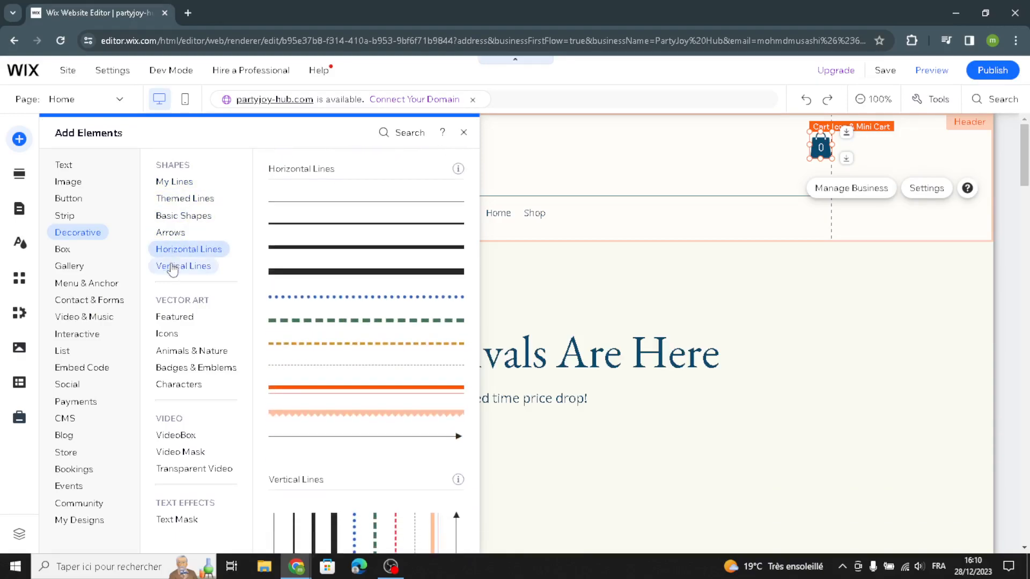
{"action": "left_click", "coordinate": [172, 267]}
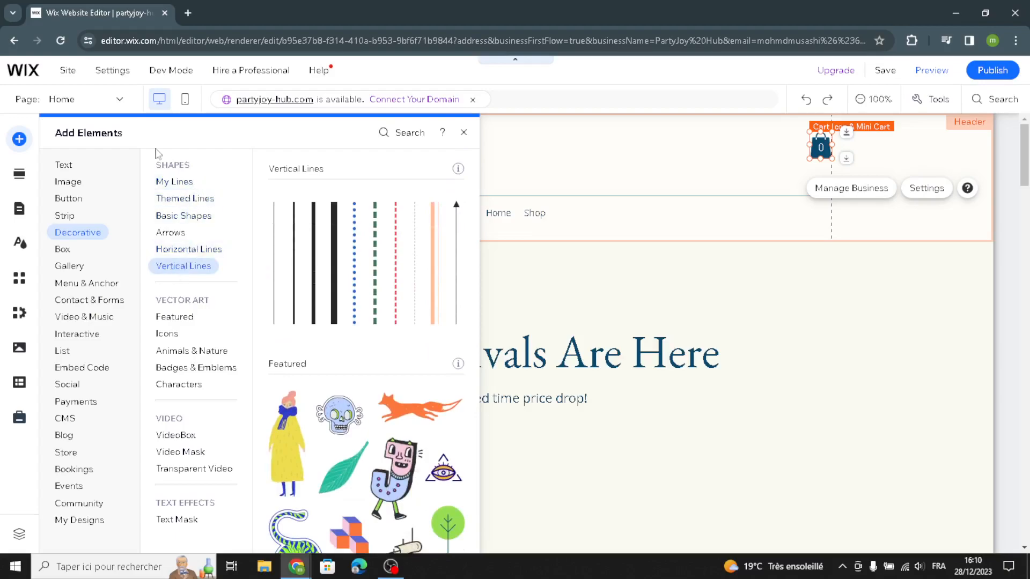
Step: Look through the Welcome section templates and the Site Design customization options
{"action": "left_click", "coordinate": [20, 174]}
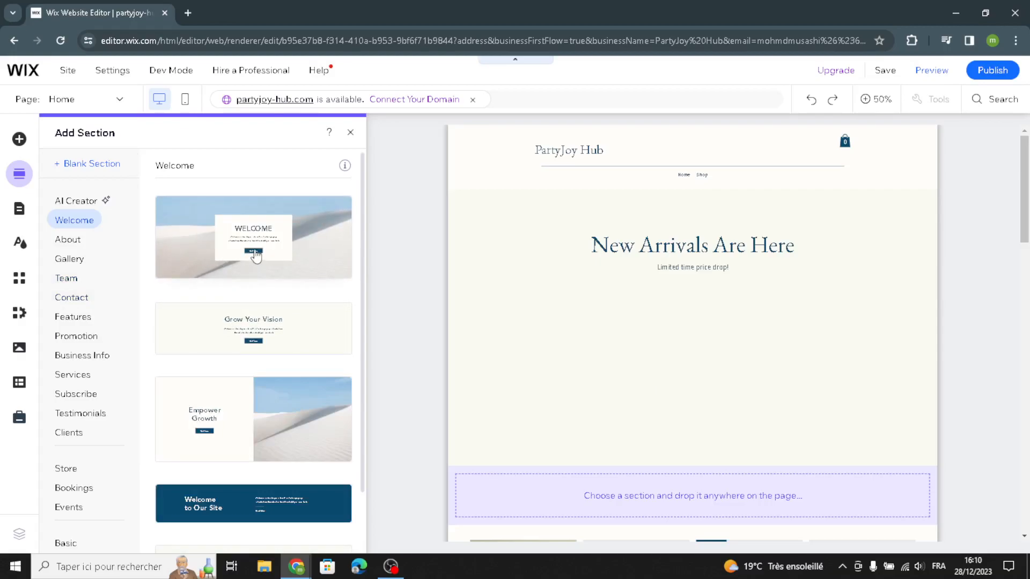
{"action": "scroll", "coordinate": [255, 382], "scroll_direction": "down", "scroll_amount": 1}
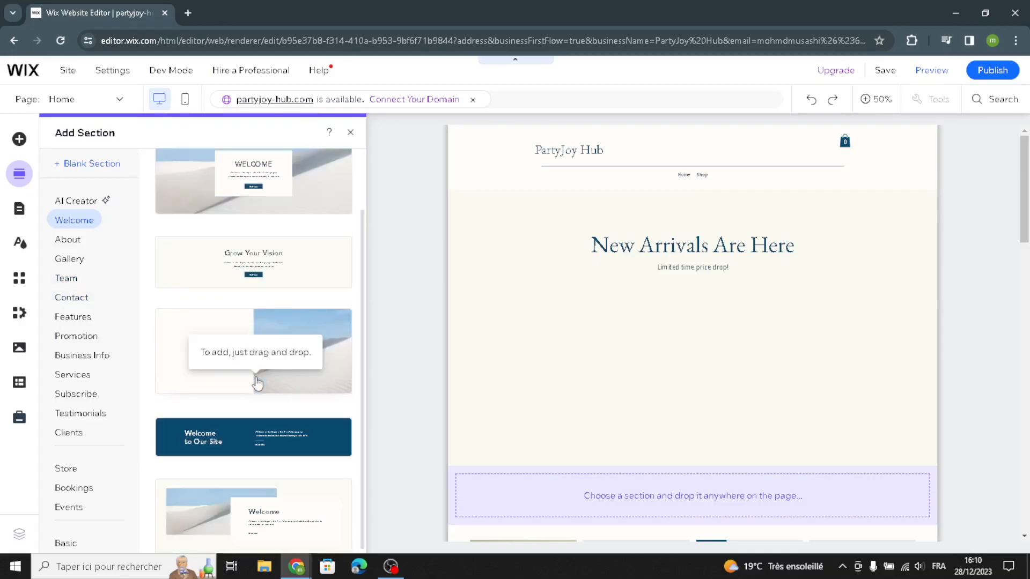
{"action": "scroll", "coordinate": [255, 382], "scroll_direction": "up", "scroll_amount": 1}
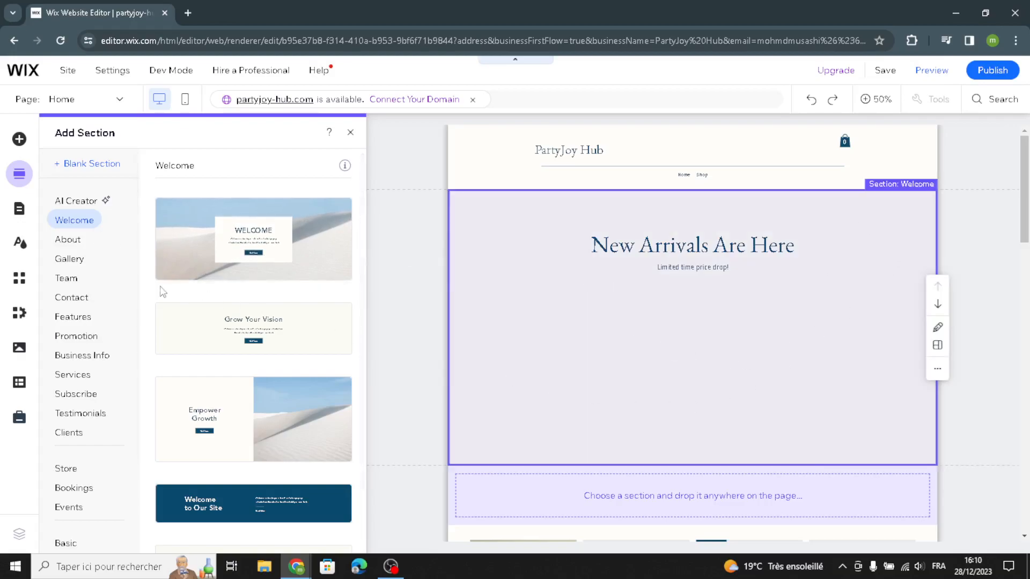
{"action": "left_click", "coordinate": [20, 244]}
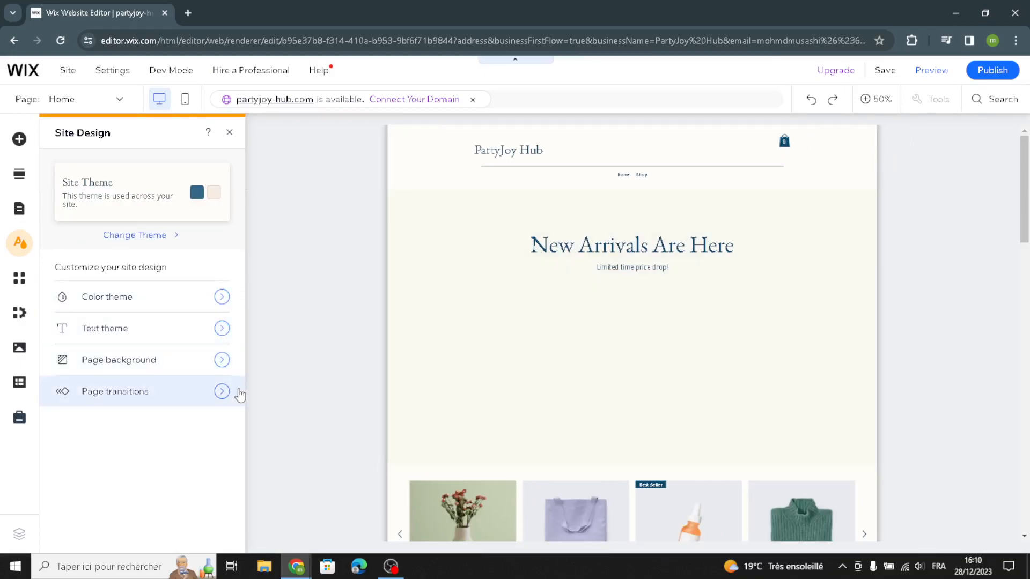
{"action": "left_click", "coordinate": [229, 133]}
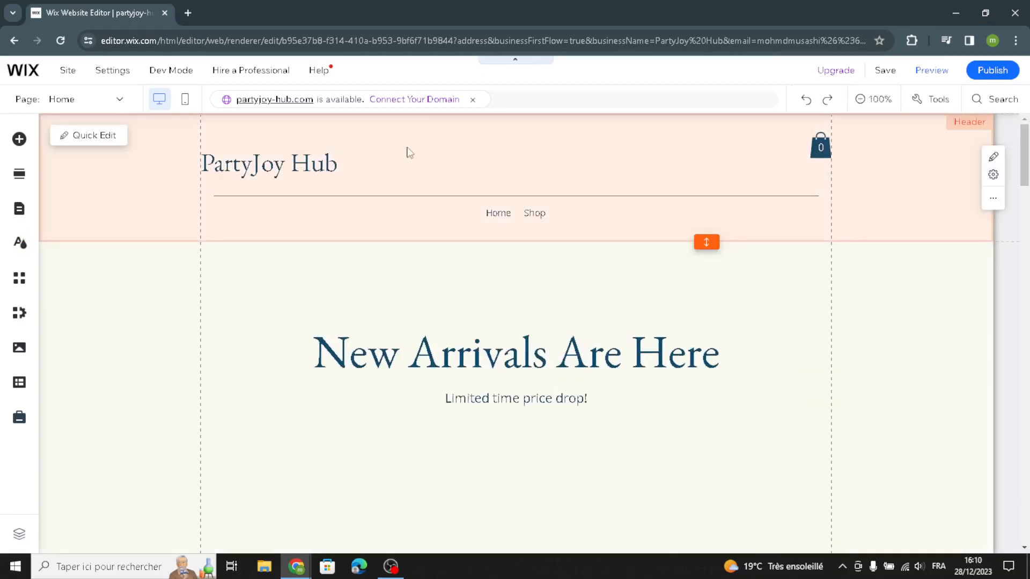
Step: View the quick edit options for the header and the Welcome section
{"action": "left_click", "coordinate": [125, 143]}
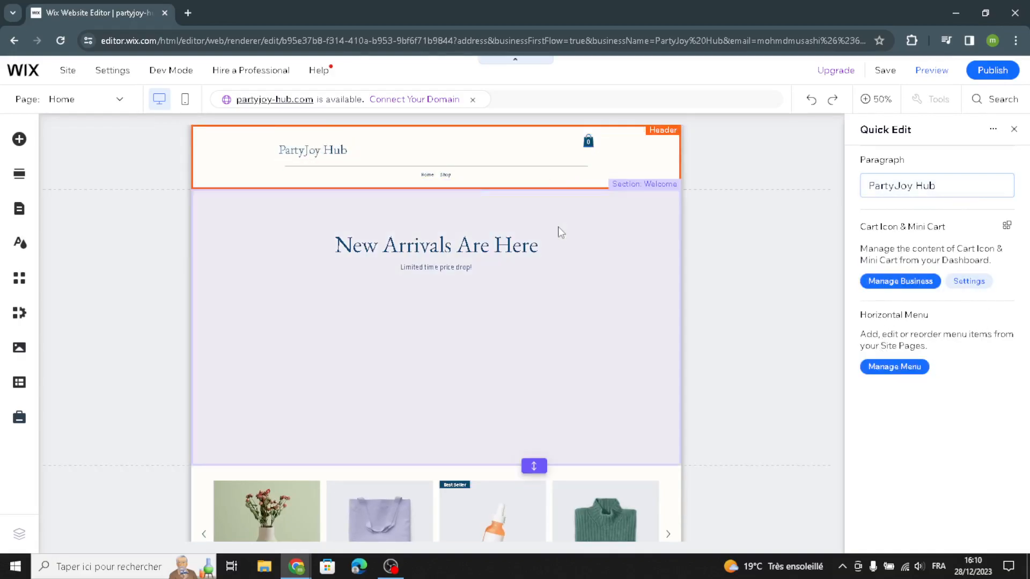
{"action": "left_click", "coordinate": [561, 233]}
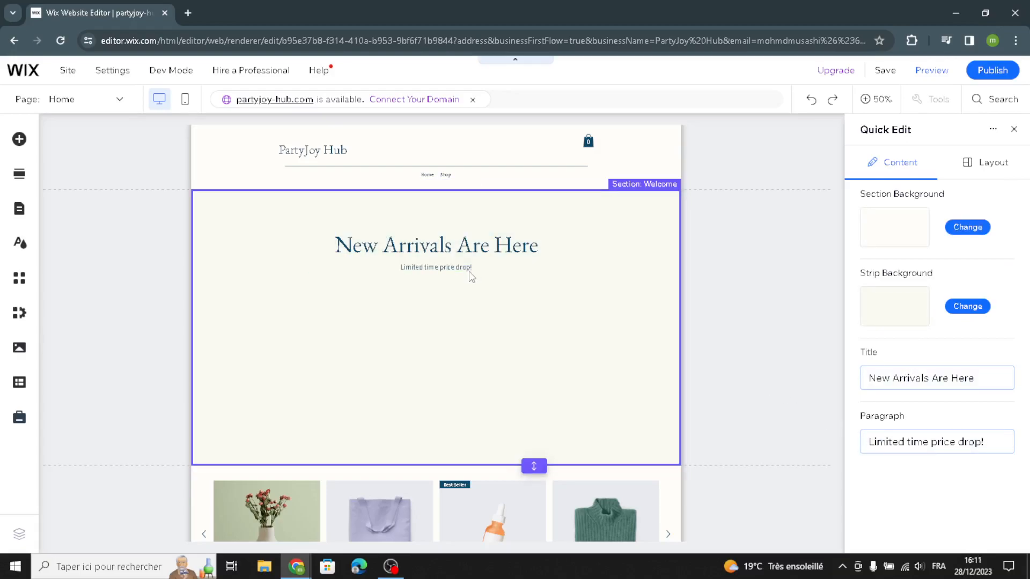
{"action": "left_click", "coordinate": [1013, 129]}
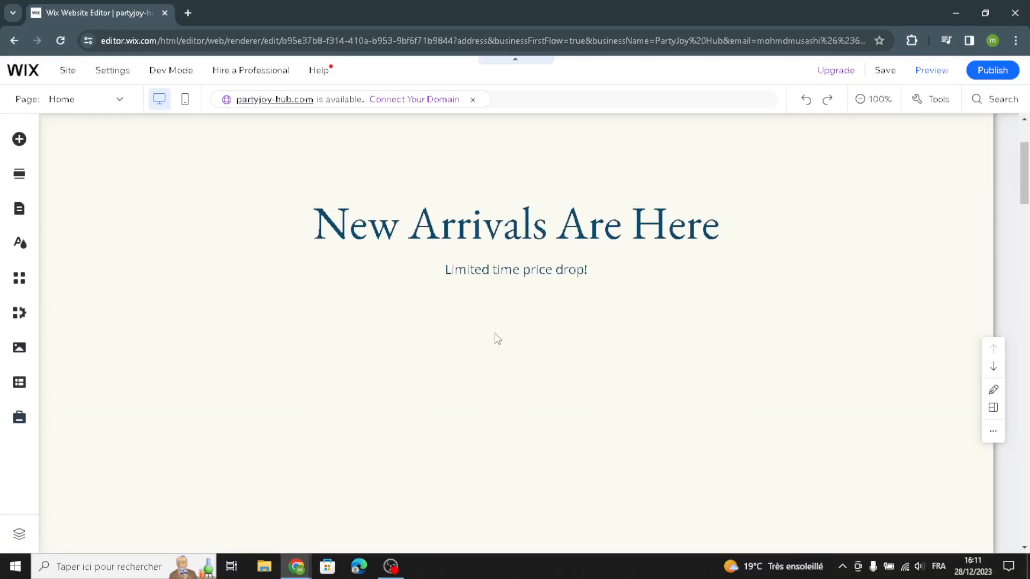
Step: Replace the "Limited time price drop!" text with AI-generated text using the suggested Welcome section prompt
{"action": "left_click", "coordinate": [551, 270]}
{"action": "left_click", "coordinate": [373, 229]}
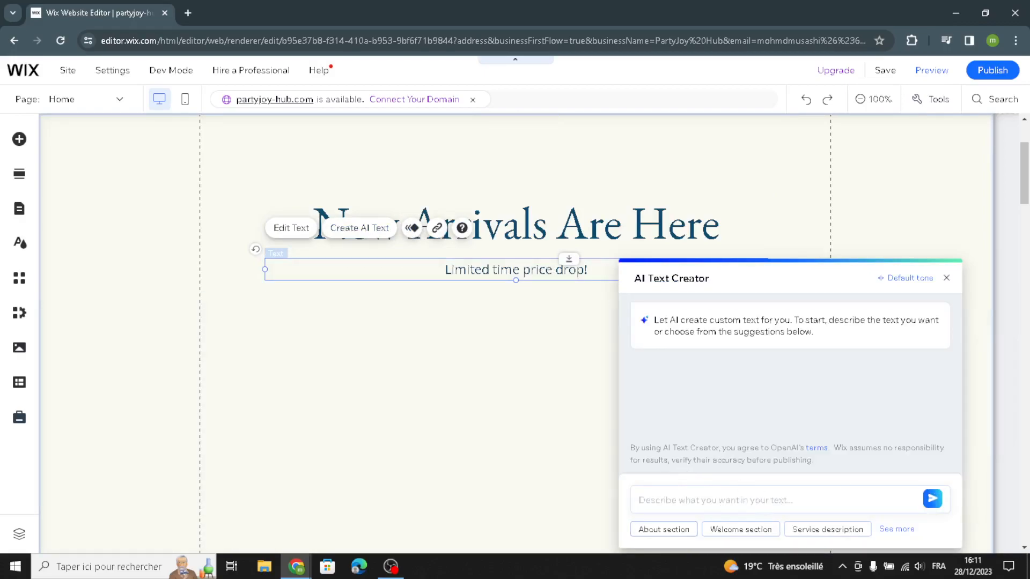
{"action": "left_click", "coordinate": [735, 530]}
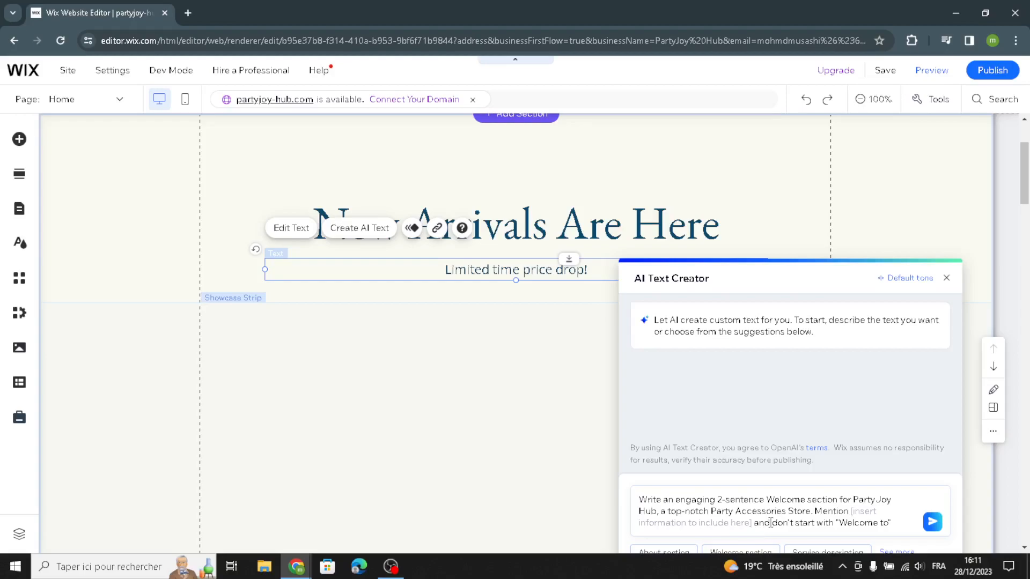
{"action": "left_click", "coordinate": [931, 521]}
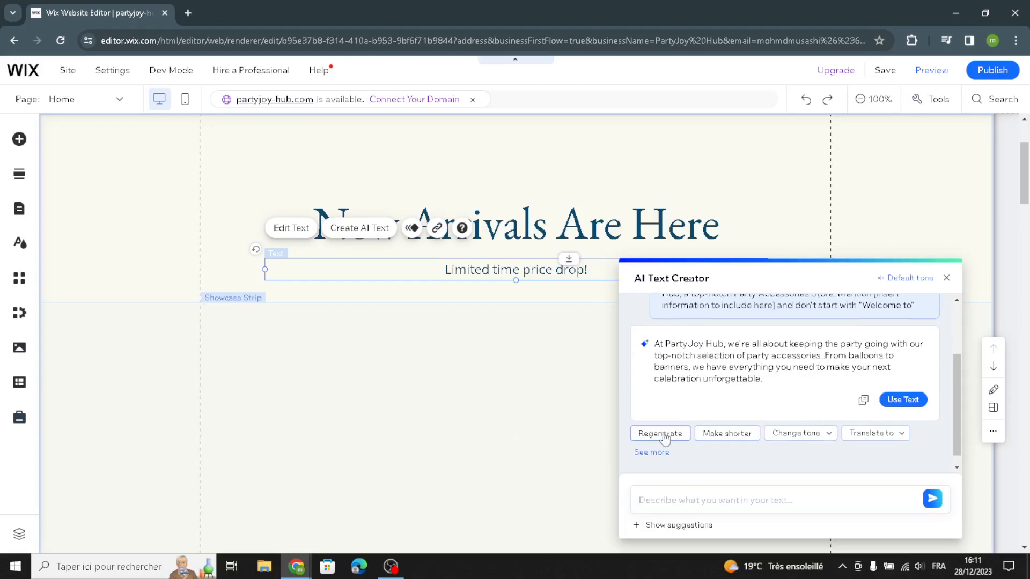
{"action": "left_click", "coordinate": [906, 400]}
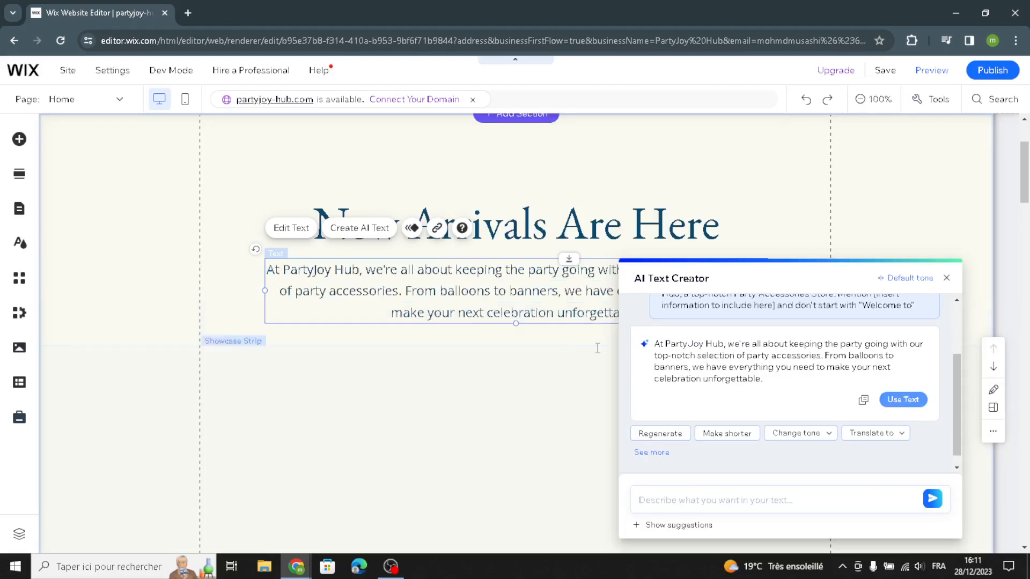
{"action": "left_click", "coordinate": [434, 370]}
Step: Open product management from the home page's Products section and start a new physical product
{"action": "scroll", "coordinate": [434, 373], "scroll_direction": "down", "scroll_amount": 1}
{"action": "scroll", "coordinate": [434, 375], "scroll_direction": "down", "scroll_amount": 8}
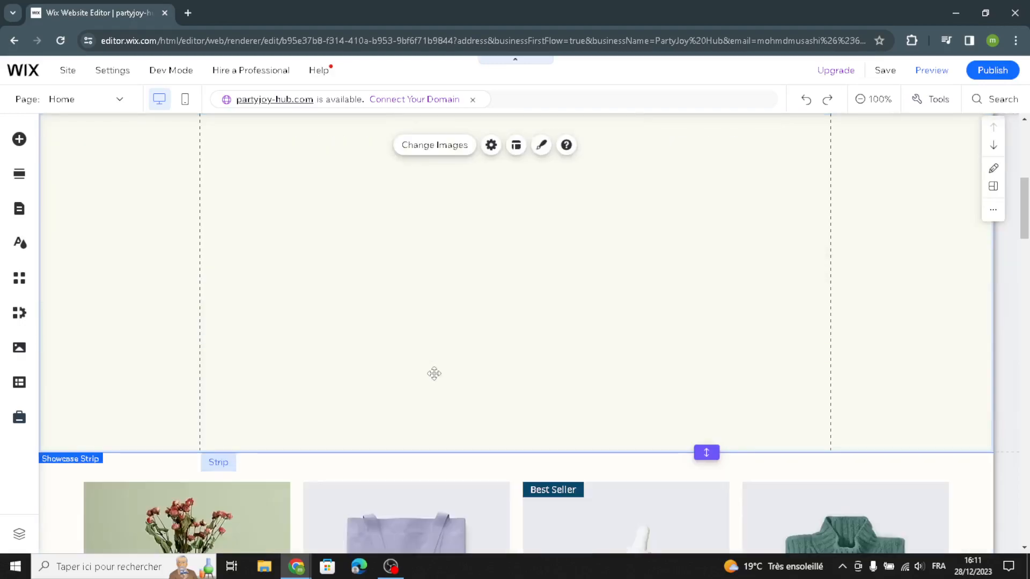
{"action": "scroll", "coordinate": [376, 337], "scroll_direction": "up", "scroll_amount": 2}
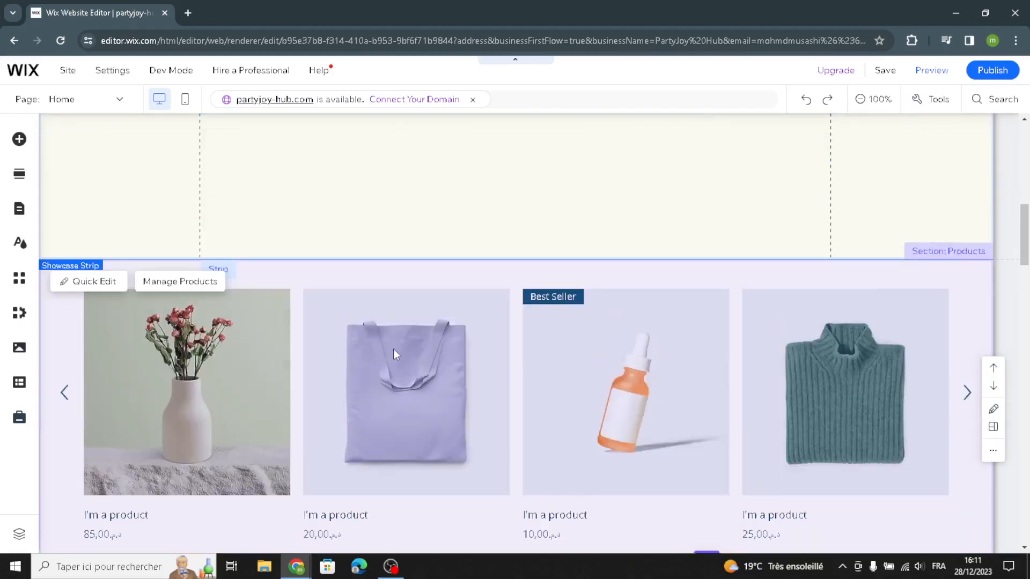
{"action": "scroll", "coordinate": [528, 360], "scroll_direction": "down", "scroll_amount": 1}
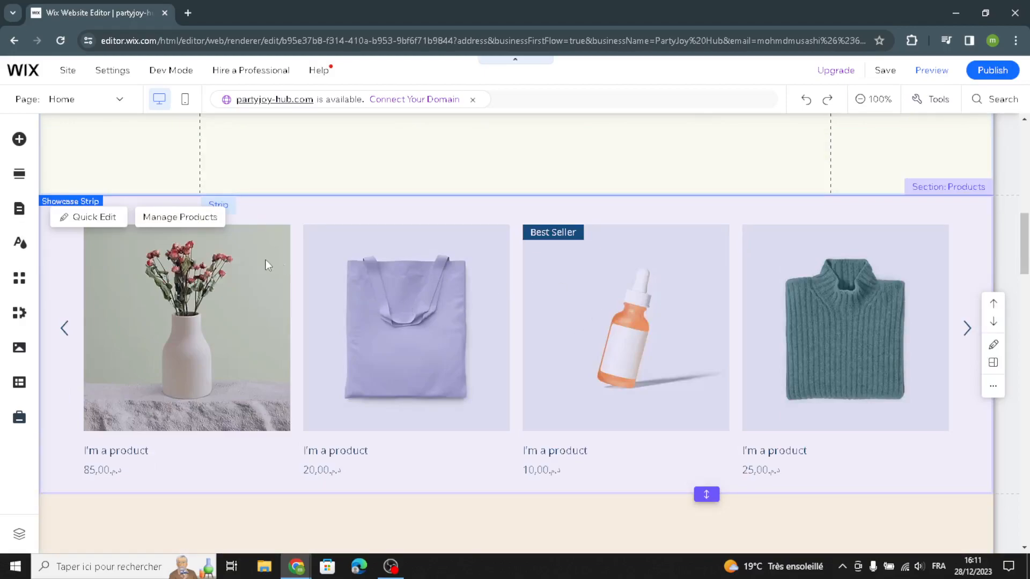
{"action": "left_click", "coordinate": [201, 221]}
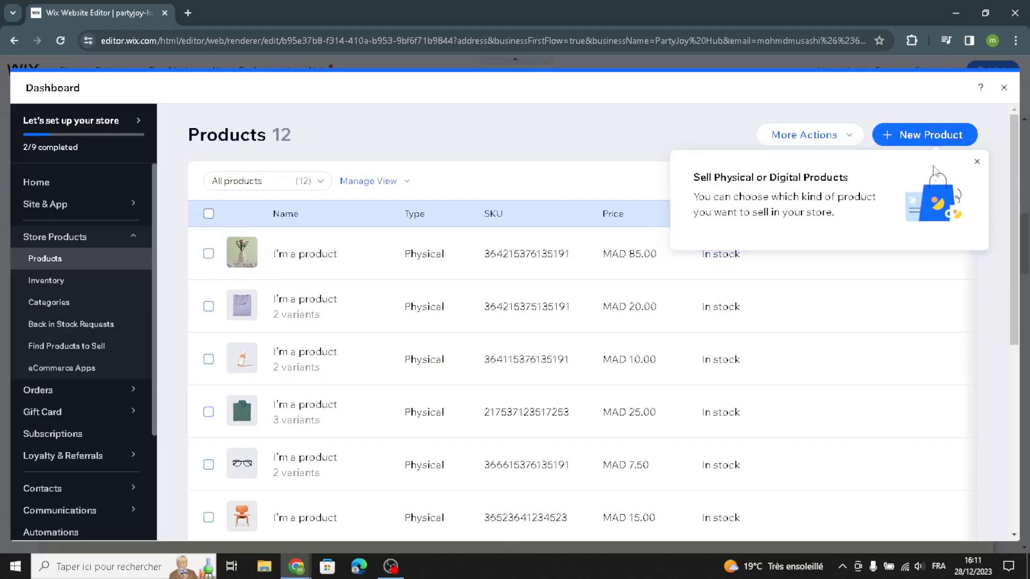
{"action": "left_click", "coordinate": [939, 138]}
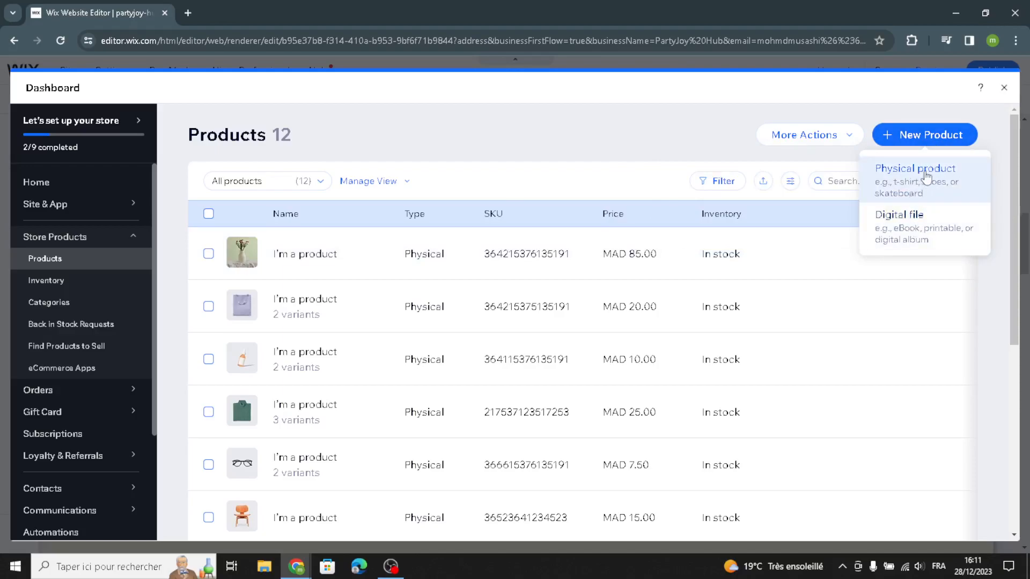
{"action": "left_click", "coordinate": [917, 234]}
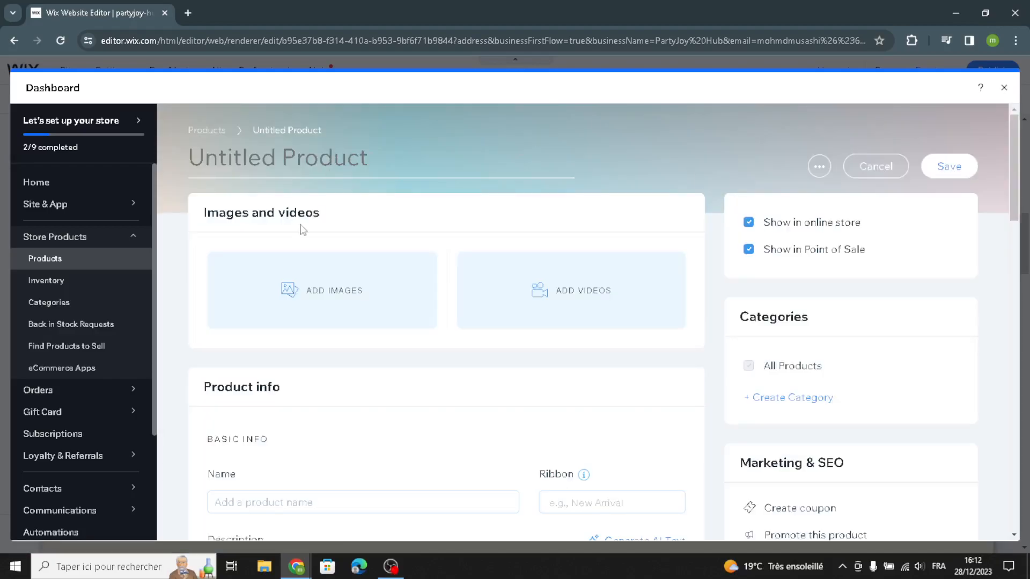
Step: Review the product form's info, pricing, options and inventory fields, try the On sale setting, and return to the home page without saving
{"action": "scroll", "coordinate": [423, 418], "scroll_direction": "down", "scroll_amount": 2}
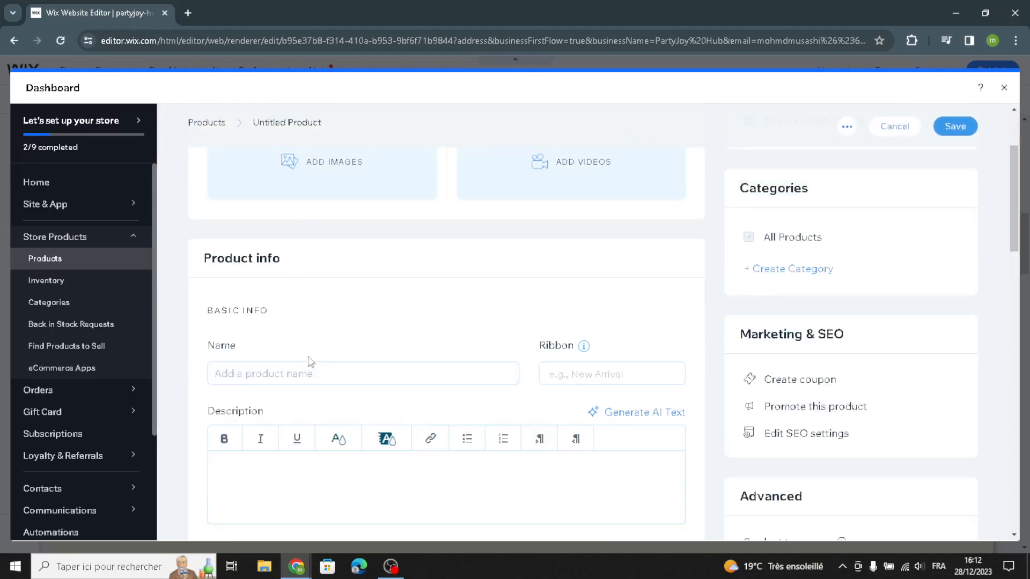
{"action": "scroll", "coordinate": [343, 374], "scroll_direction": "down", "scroll_amount": 2}
{"action": "scroll", "coordinate": [425, 354], "scroll_direction": "down", "scroll_amount": 4}
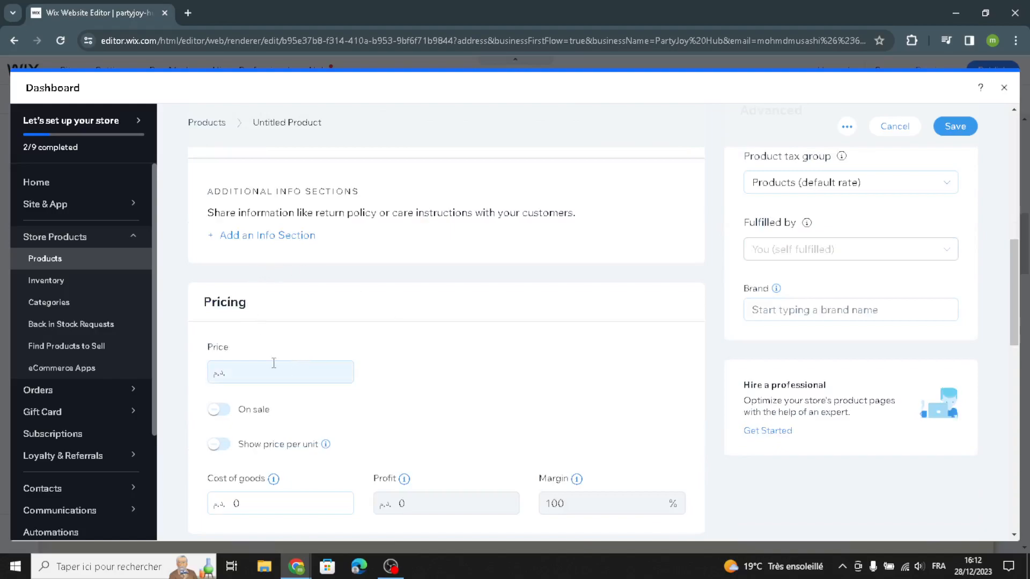
{"action": "scroll", "coordinate": [280, 366], "scroll_direction": "down", "scroll_amount": 1}
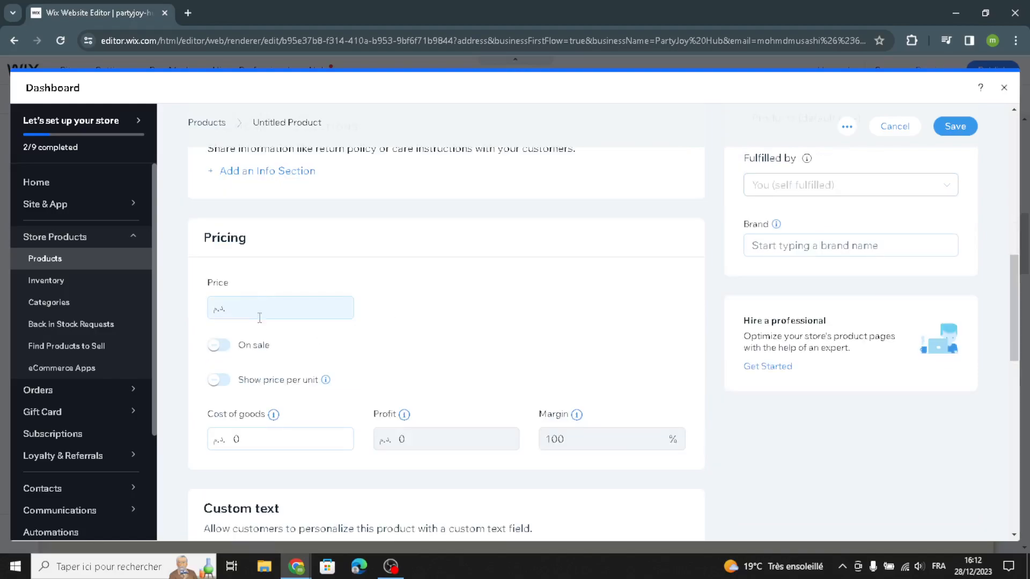
{"action": "left_click", "coordinate": [225, 348]}
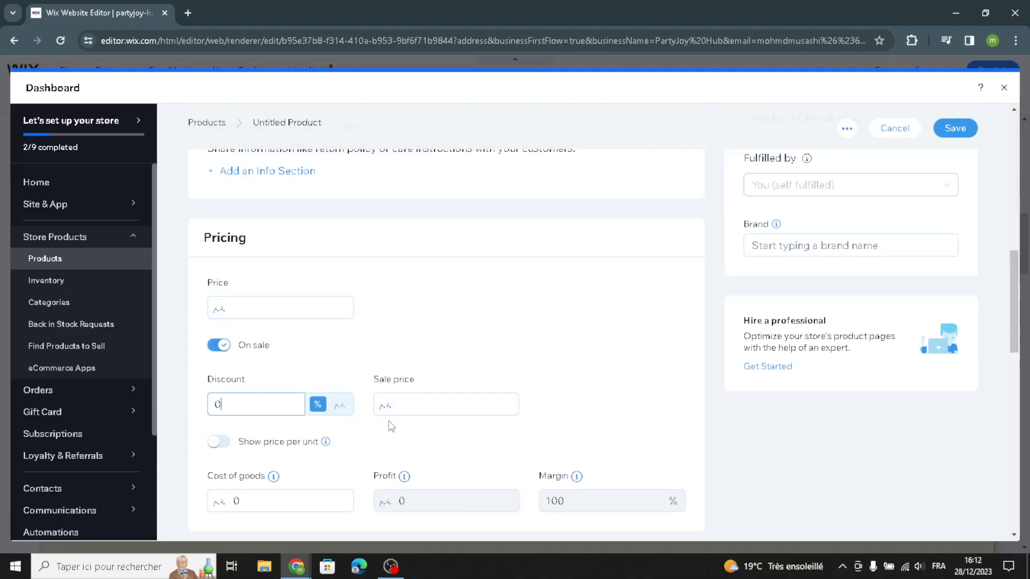
{"action": "scroll", "coordinate": [390, 430], "scroll_direction": "down", "scroll_amount": 4}
{"action": "scroll", "coordinate": [389, 429], "scroll_direction": "down", "scroll_amount": 4}
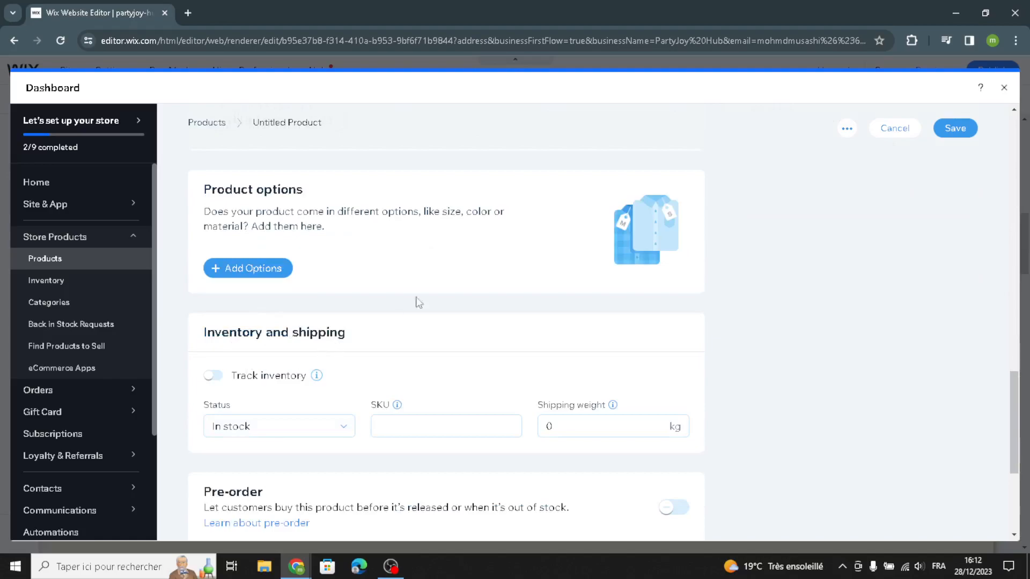
{"action": "scroll", "coordinate": [563, 413], "scroll_direction": "up", "scroll_amount": 5}
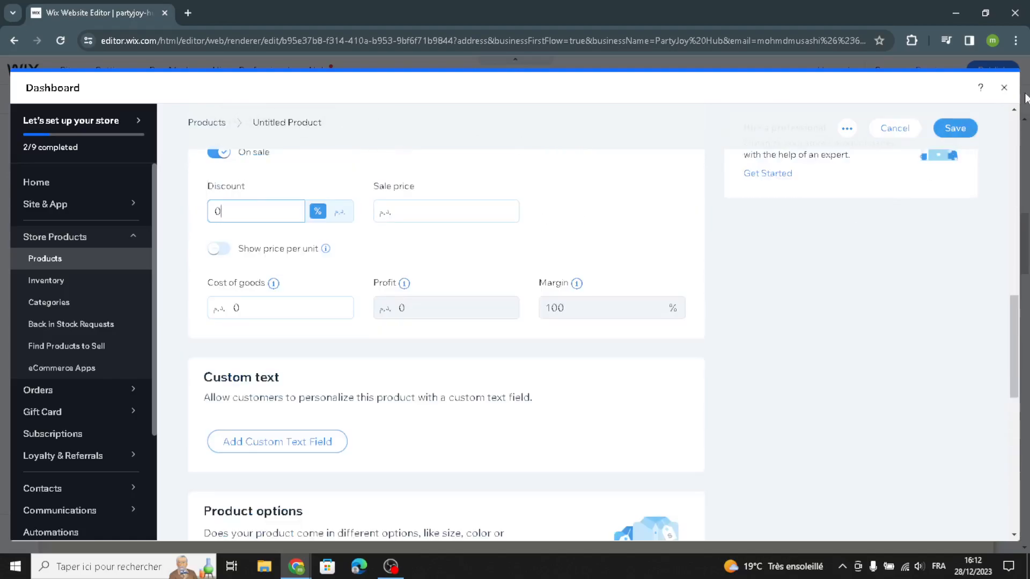
{"action": "left_click", "coordinate": [1003, 88]}
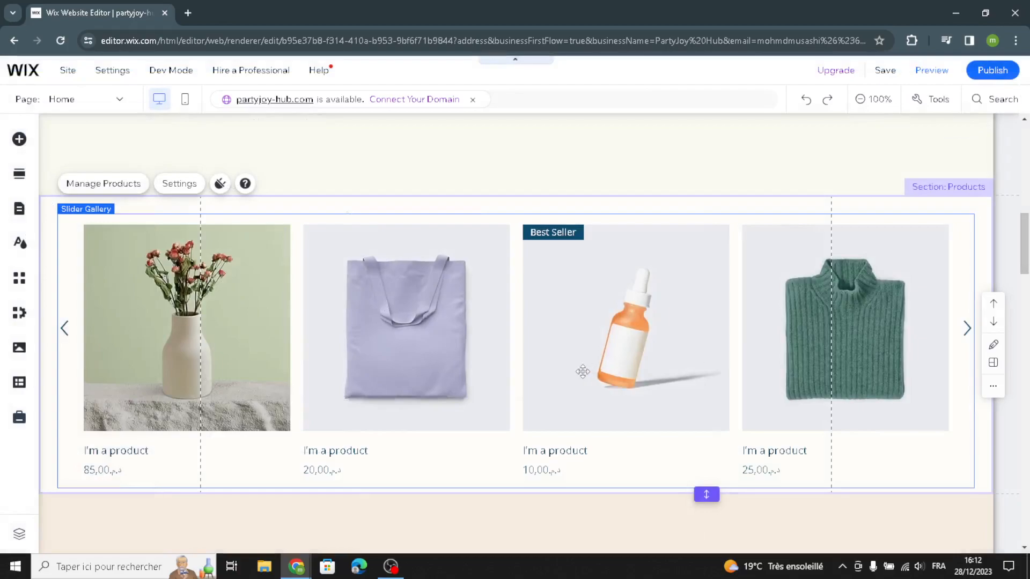
{"action": "scroll", "coordinate": [585, 387], "scroll_direction": "down", "scroll_amount": 8}
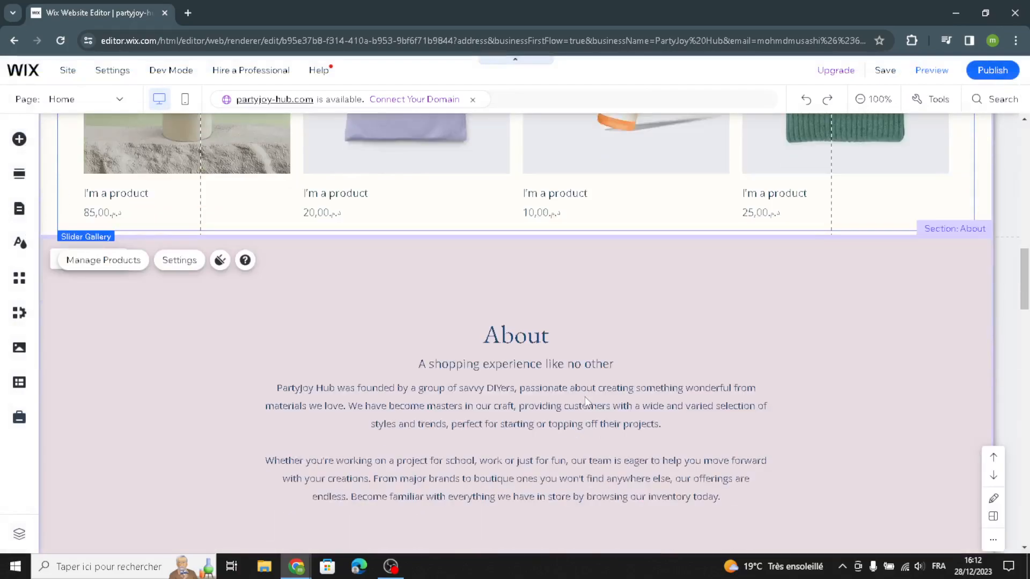
Step: Replace the About section's body paragraph with AI-generated text using the suggested About section prompt
{"action": "scroll", "coordinate": [768, 402], "scroll_direction": "up", "scroll_amount": 4}
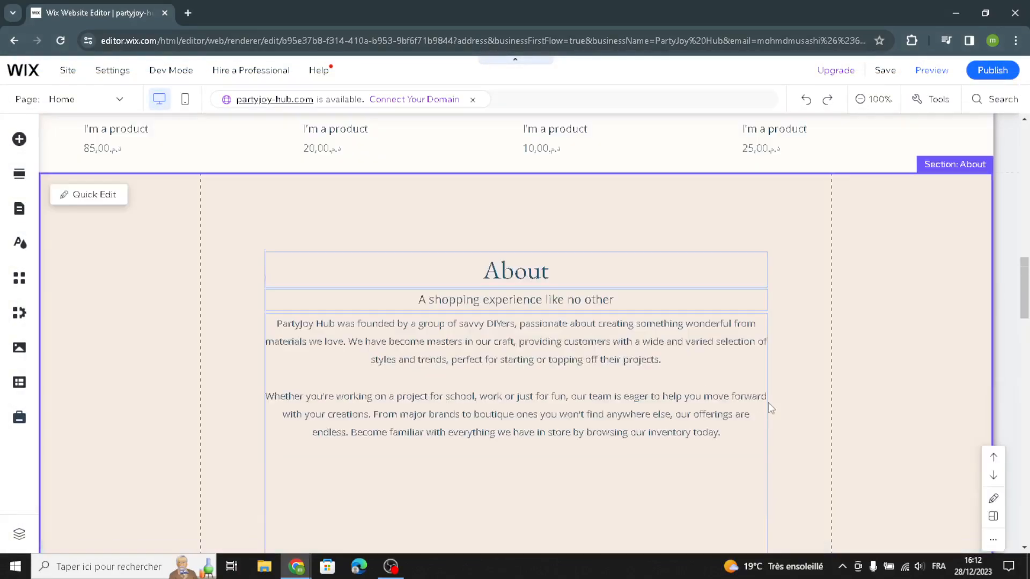
{"action": "scroll", "coordinate": [768, 403], "scroll_direction": "down", "scroll_amount": 3}
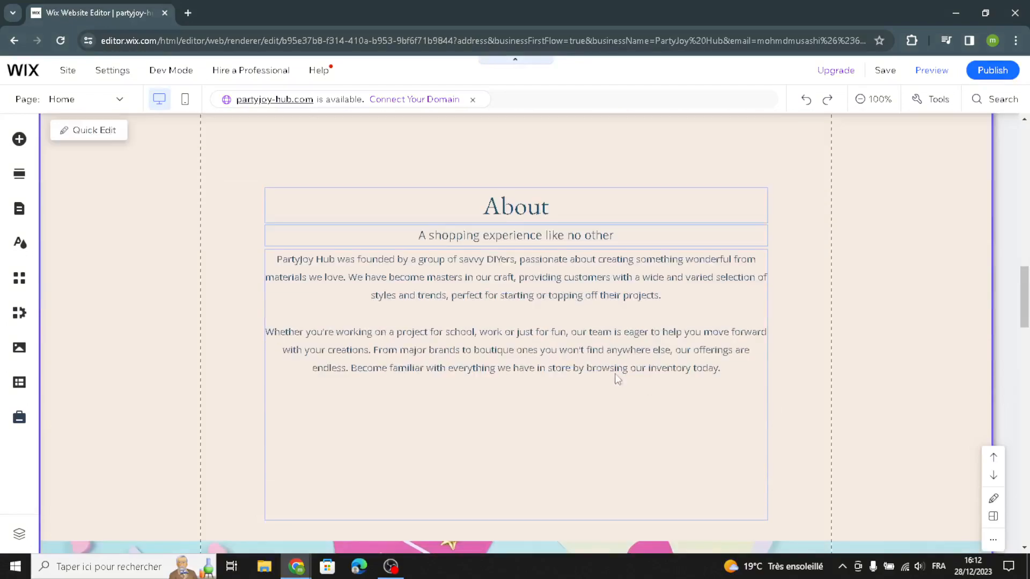
{"action": "left_click", "coordinate": [499, 322]}
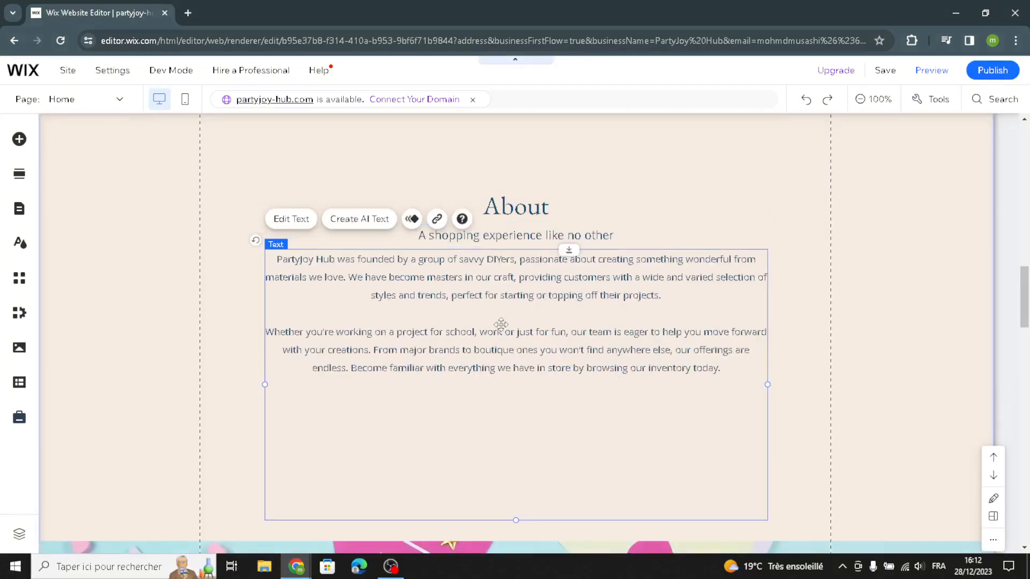
{"action": "left_click", "coordinate": [354, 224]}
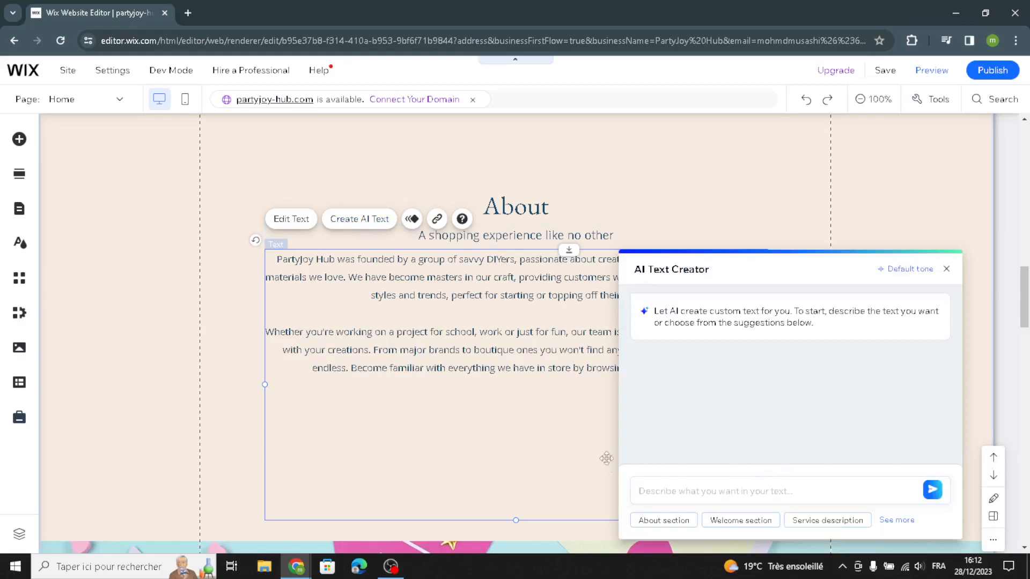
{"action": "left_click", "coordinate": [680, 521]}
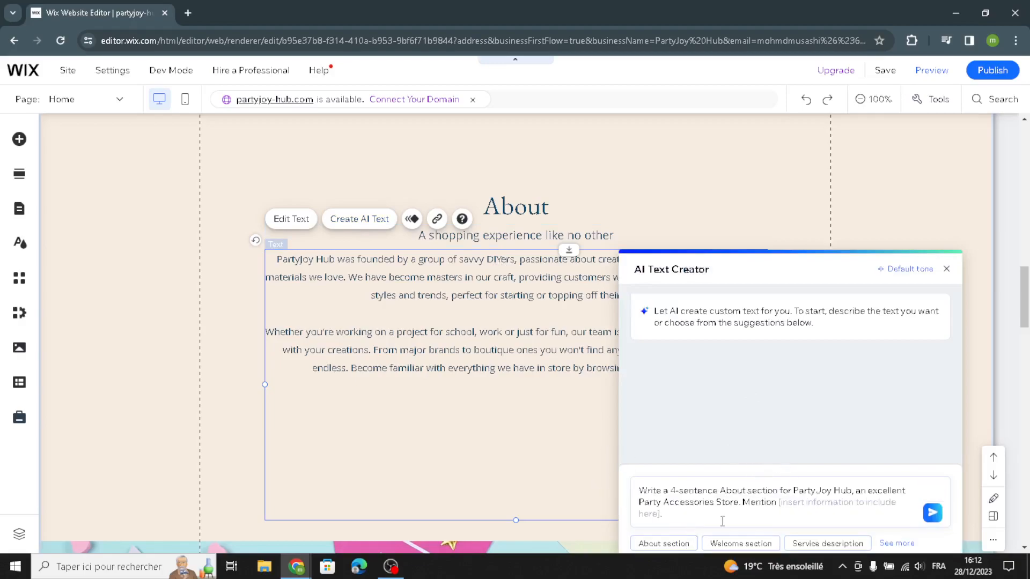
{"action": "left_click", "coordinate": [932, 515]}
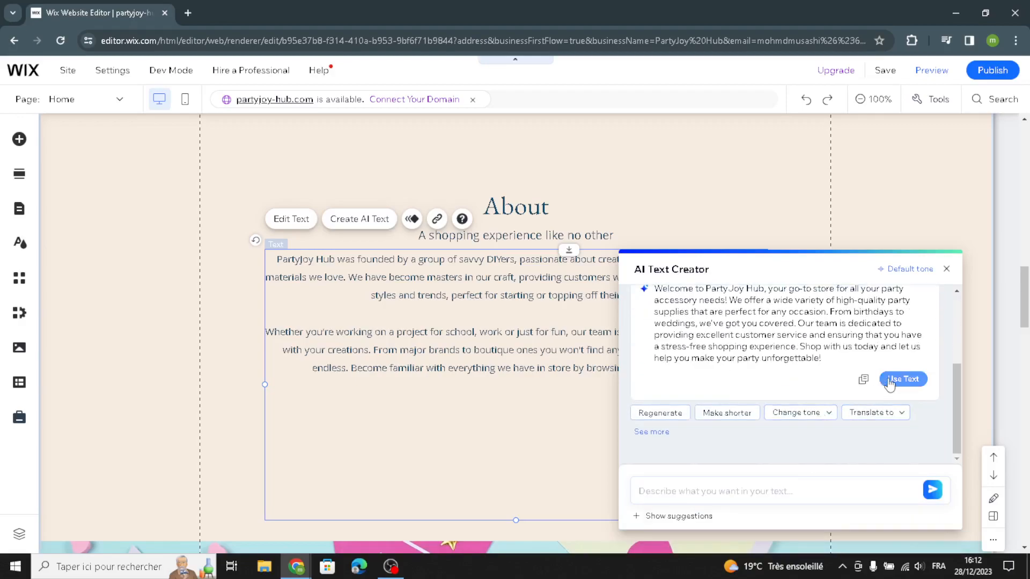
{"action": "left_click", "coordinate": [890, 382]}
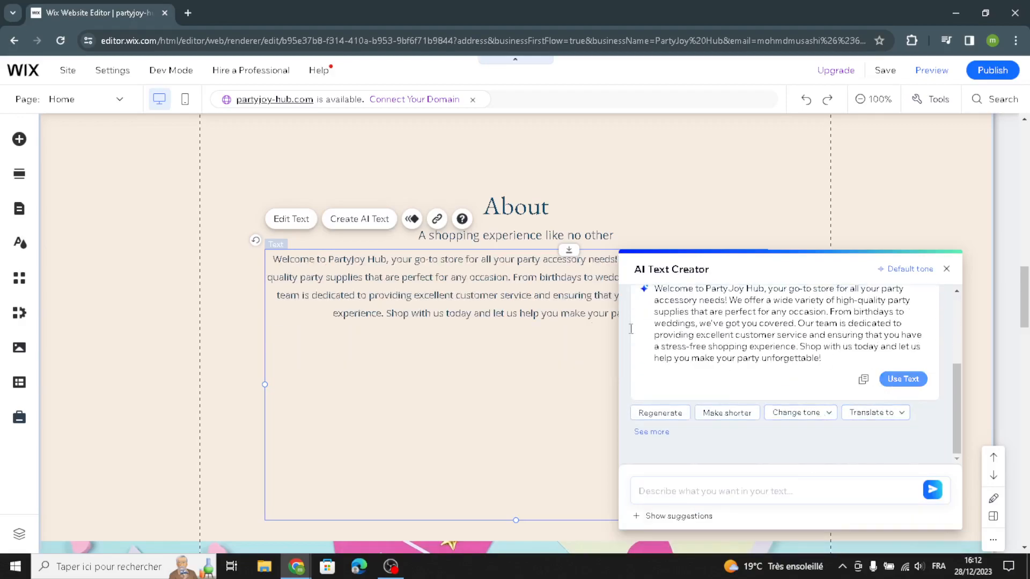
Step: Format the About section's body paragraph with the Heading 6 style and the Fahkwang font
{"action": "left_click", "coordinate": [295, 222]}
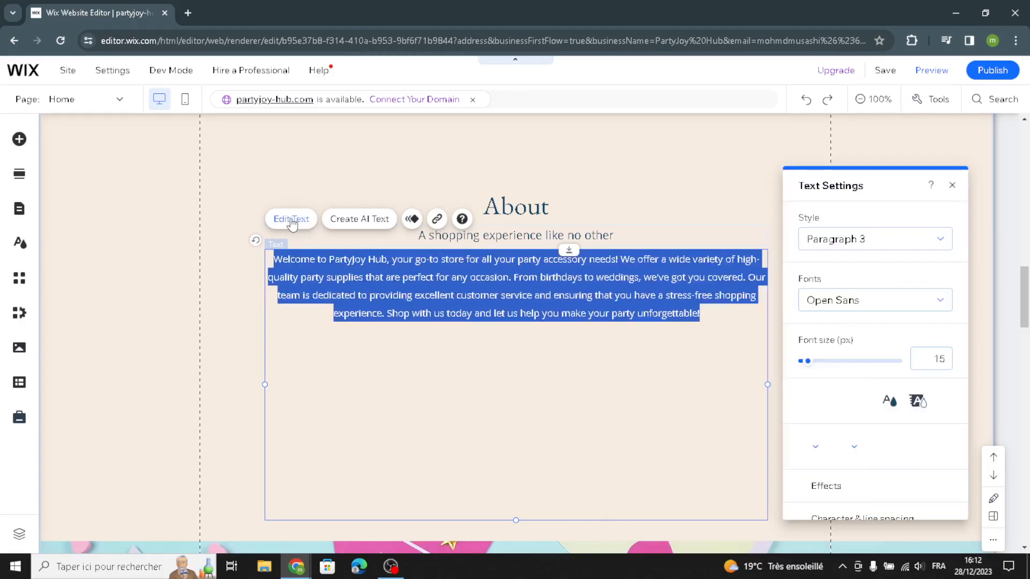
{"action": "left_click", "coordinate": [814, 244]}
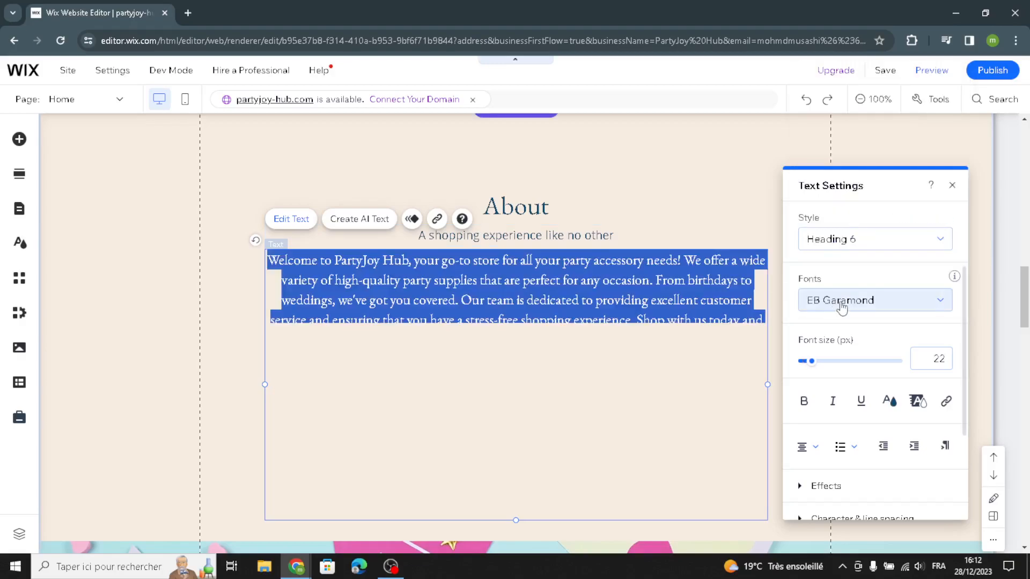
{"action": "left_click", "coordinate": [818, 300]}
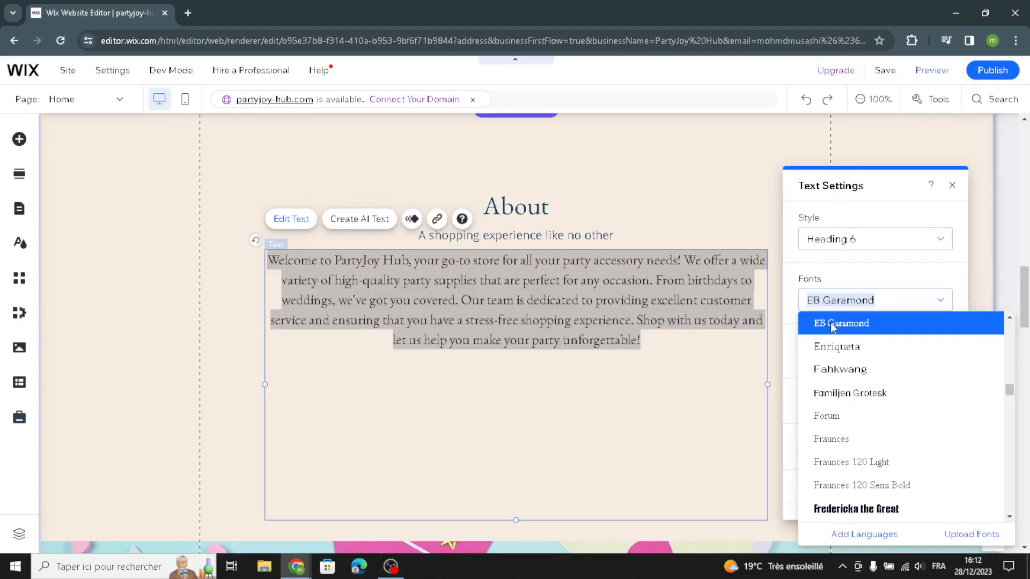
{"action": "left_click", "coordinate": [837, 368]}
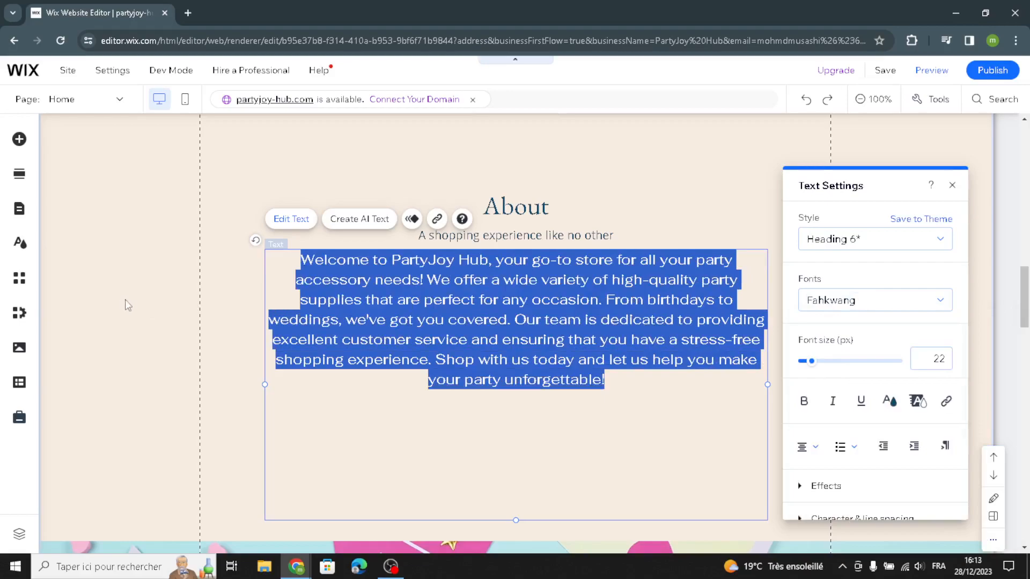
{"action": "left_click", "coordinate": [134, 301]}
Step: Start changing the party flags strip's background image and search Media from Wix for "party supplies"
{"action": "scroll", "coordinate": [402, 330], "scroll_direction": "down", "scroll_amount": 6}
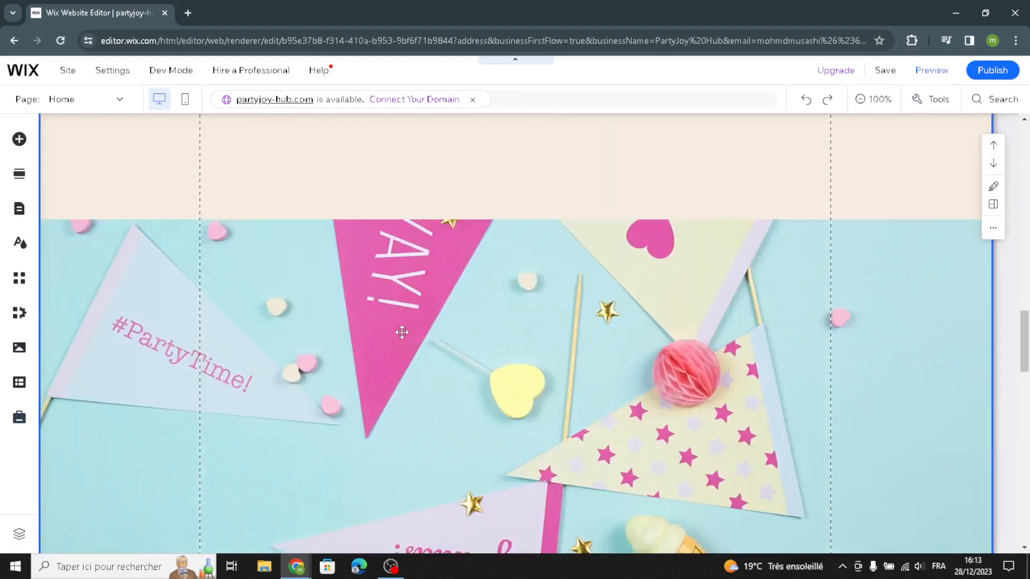
{"action": "scroll", "coordinate": [404, 336], "scroll_direction": "down", "scroll_amount": 3}
{"action": "left_click", "coordinate": [475, 280]}
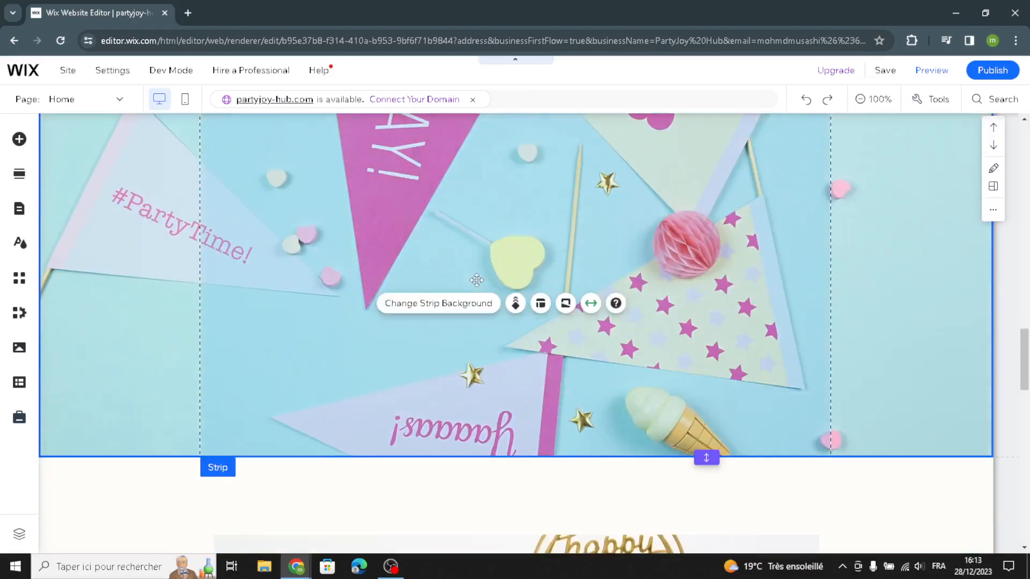
{"action": "scroll", "coordinate": [475, 280], "scroll_direction": "up", "scroll_amount": 2}
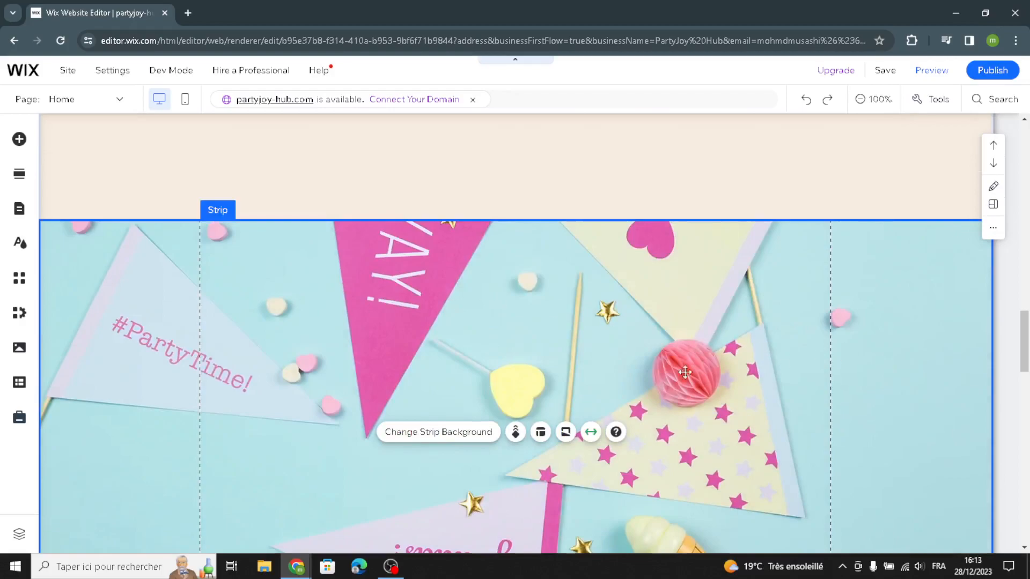
{"action": "scroll", "coordinate": [703, 370], "scroll_direction": "down", "scroll_amount": 2}
{"action": "scroll", "coordinate": [651, 325], "scroll_direction": "up", "scroll_amount": 2}
{"action": "left_click", "coordinate": [414, 434]}
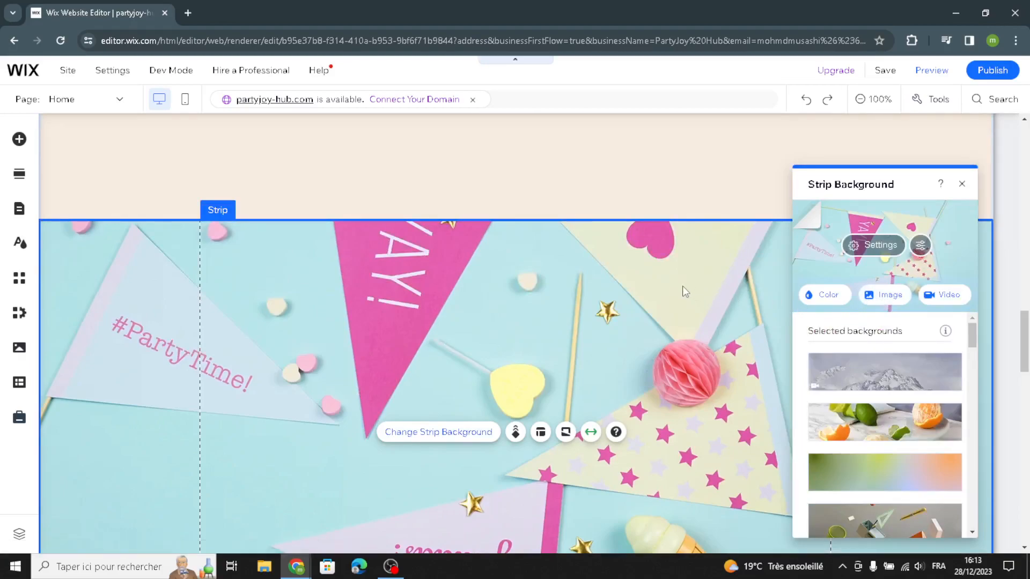
{"action": "left_click", "coordinate": [890, 296]}
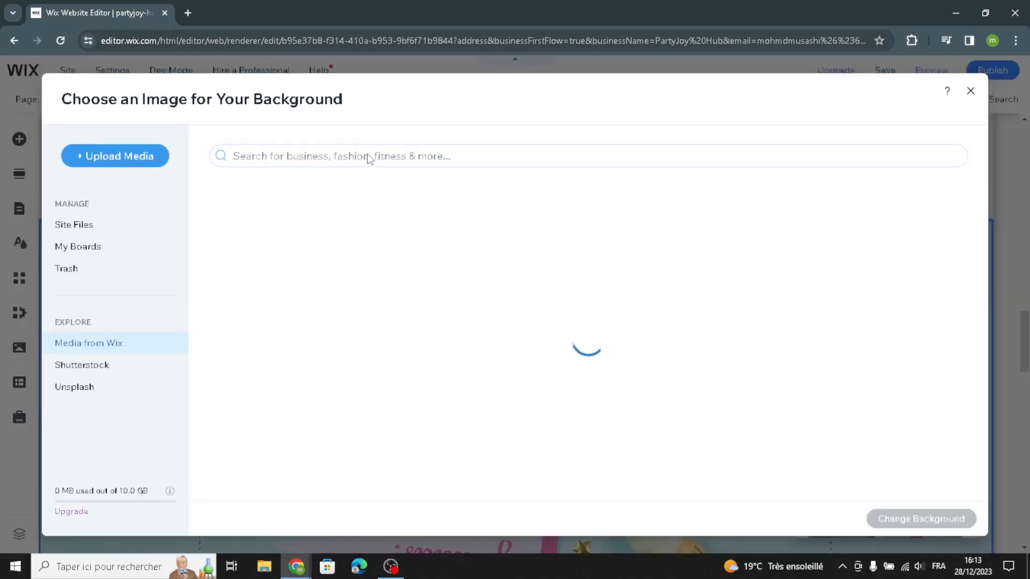
{"action": "type", "text": "party "}
{"action": "type", "text": "su"}
{"action": "type", "text": "pplies"}
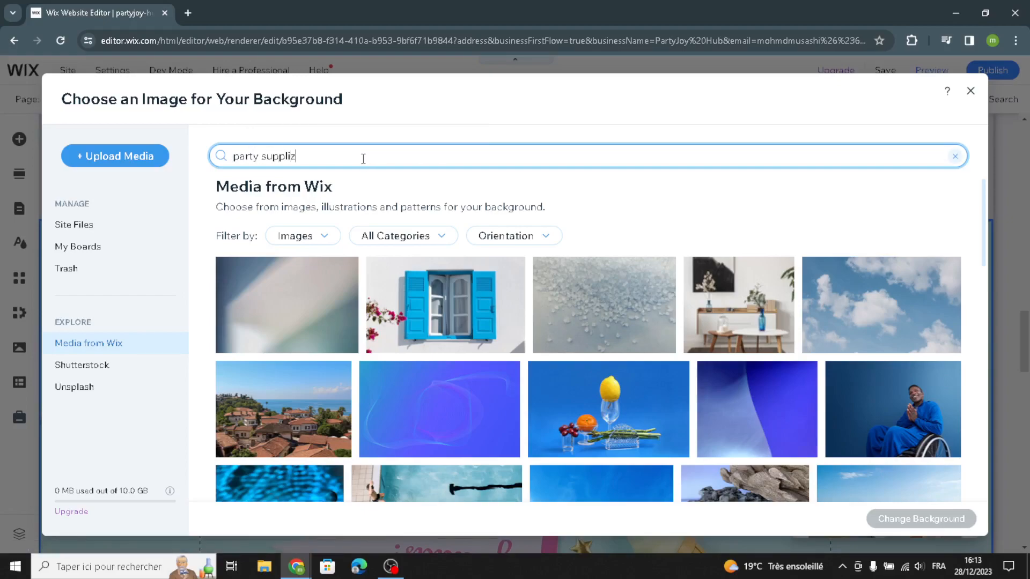
{"action": "key", "text": "Return"}
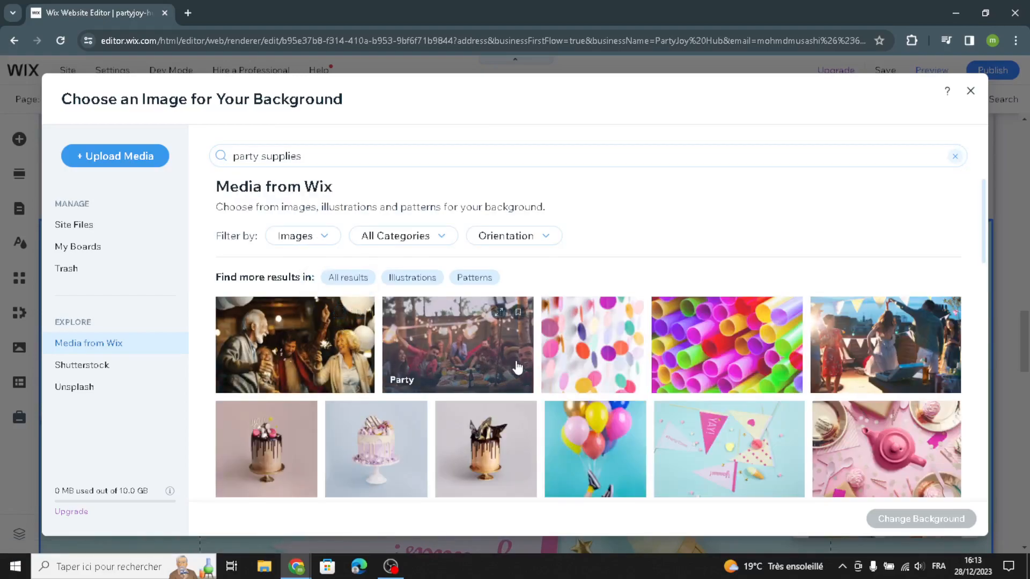
Step: Set the strip's background to the "Party" photo of friends celebrating outdoors under string lights
{"action": "scroll", "coordinate": [538, 366], "scroll_direction": "down", "scroll_amount": 4}
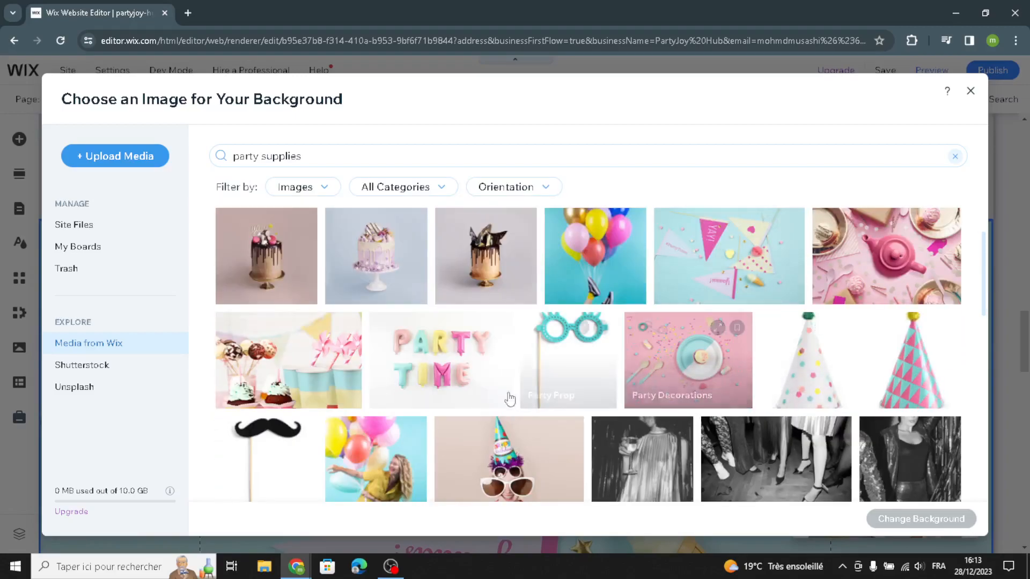
{"action": "scroll", "coordinate": [885, 375], "scroll_direction": "down", "scroll_amount": 1}
{"action": "scroll", "coordinate": [885, 360], "scroll_direction": "up", "scroll_amount": 4}
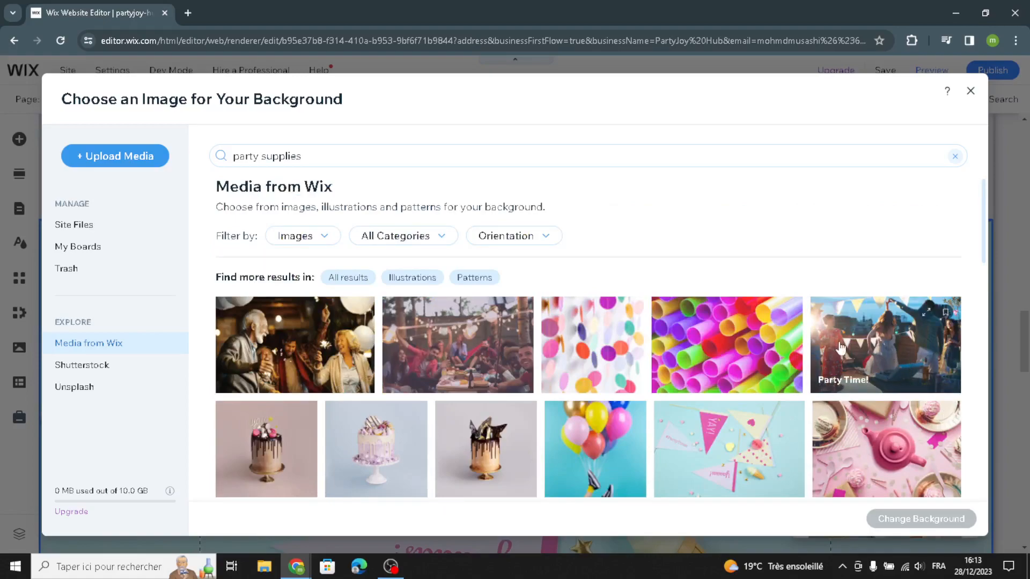
{"action": "left_click", "coordinate": [485, 364]}
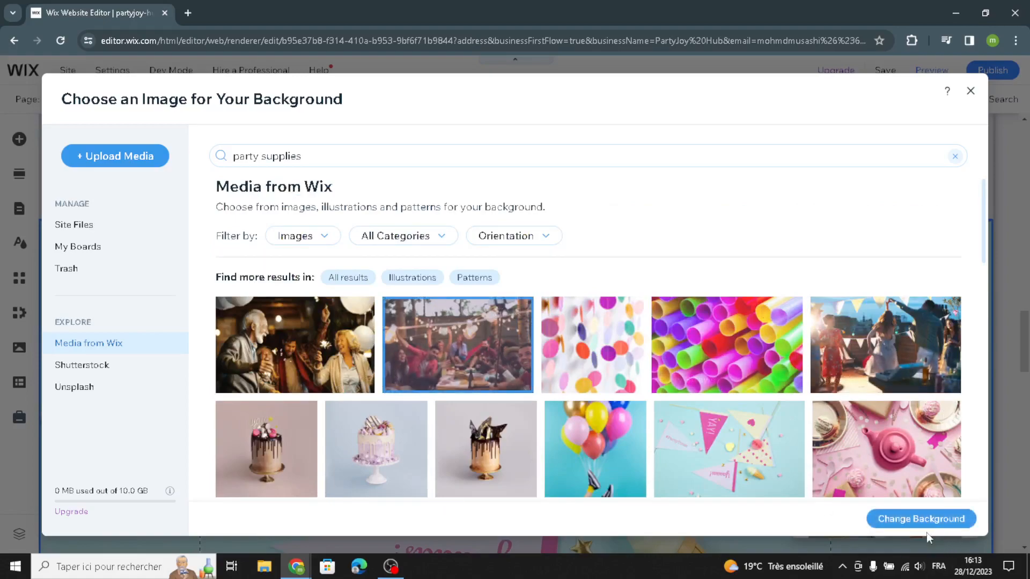
{"action": "left_click", "coordinate": [871, 525]}
{"action": "scroll", "coordinate": [649, 375], "scroll_direction": "down", "scroll_amount": 3}
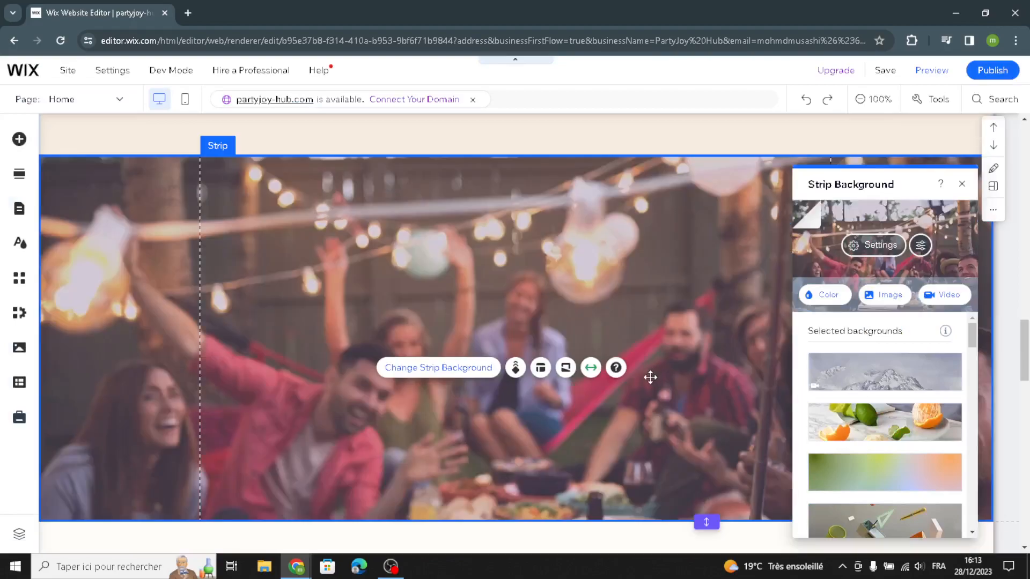
{"action": "scroll", "coordinate": [649, 410], "scroll_direction": "up", "scroll_amount": 1}
{"action": "left_click", "coordinate": [660, 143]}
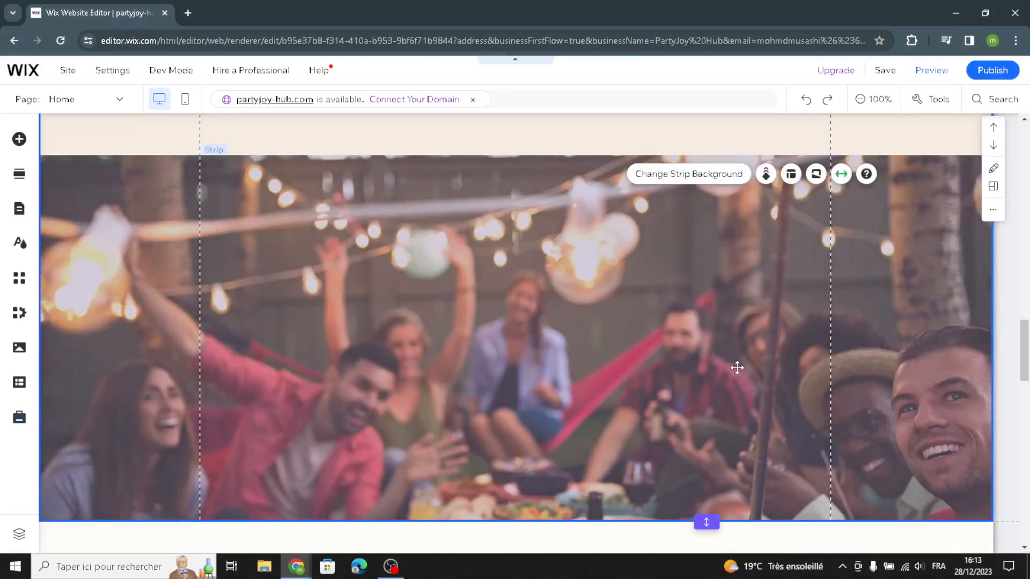
{"action": "left_click", "coordinate": [867, 356]}
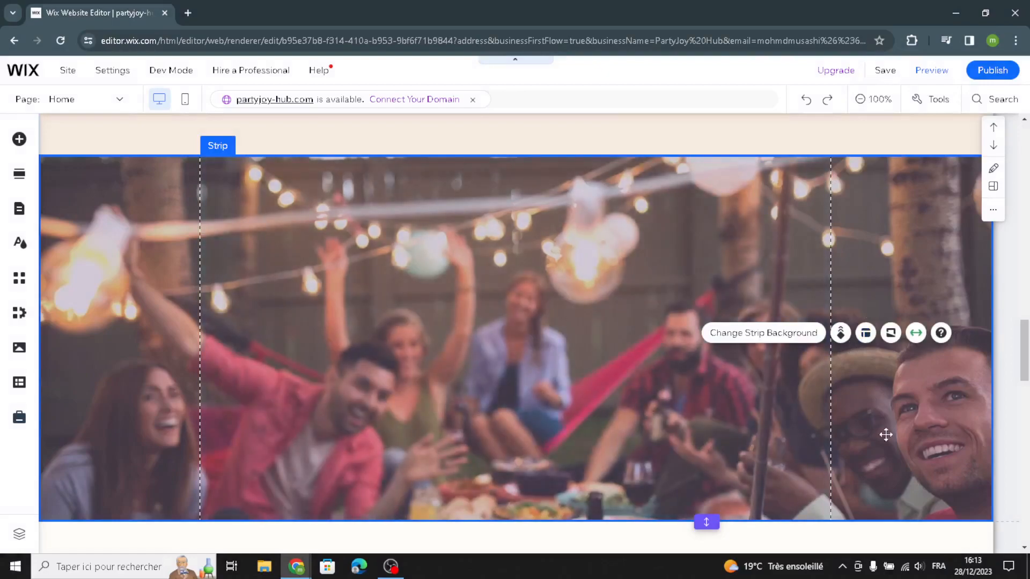
Step: Examine the Quote section's birthday cake image, quote text and button below the strip
{"action": "scroll", "coordinate": [811, 432], "scroll_direction": "down", "scroll_amount": 5}
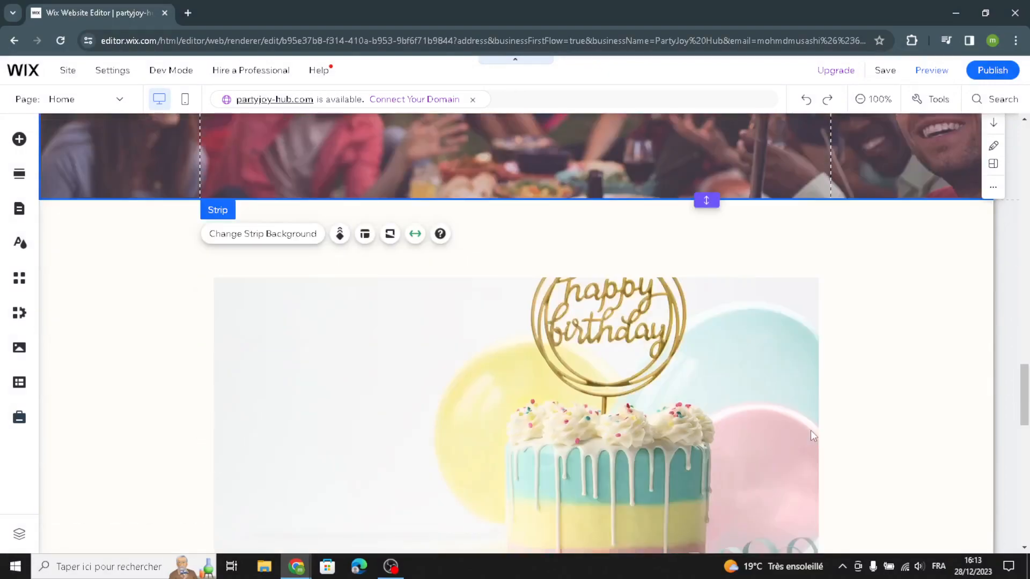
{"action": "scroll", "coordinate": [810, 430], "scroll_direction": "down", "scroll_amount": 2}
{"action": "left_click", "coordinate": [884, 332]}
{"action": "scroll", "coordinate": [884, 332], "scroll_direction": "up", "scroll_amount": 2}
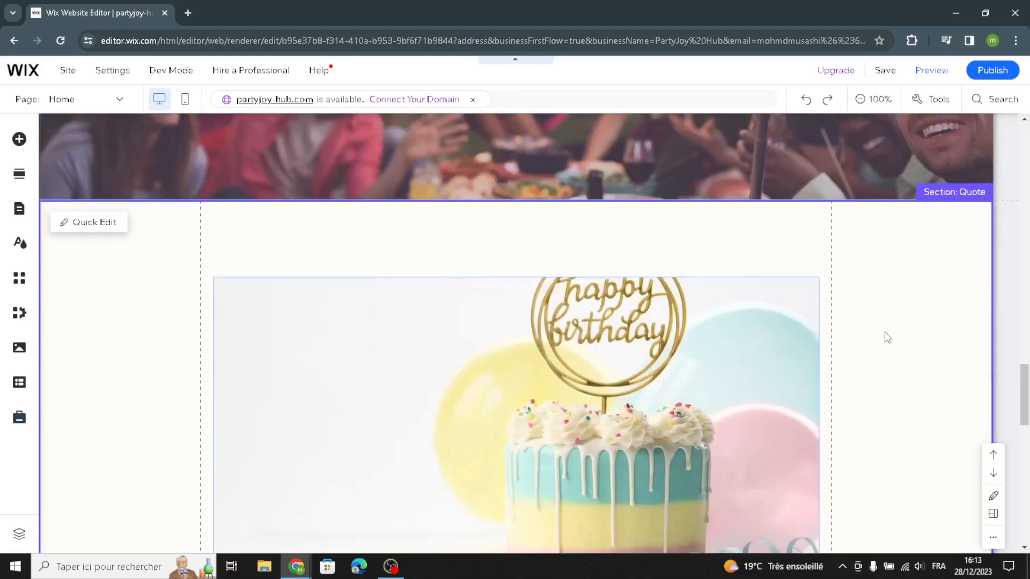
{"action": "scroll", "coordinate": [884, 335], "scroll_direction": "down", "scroll_amount": 4}
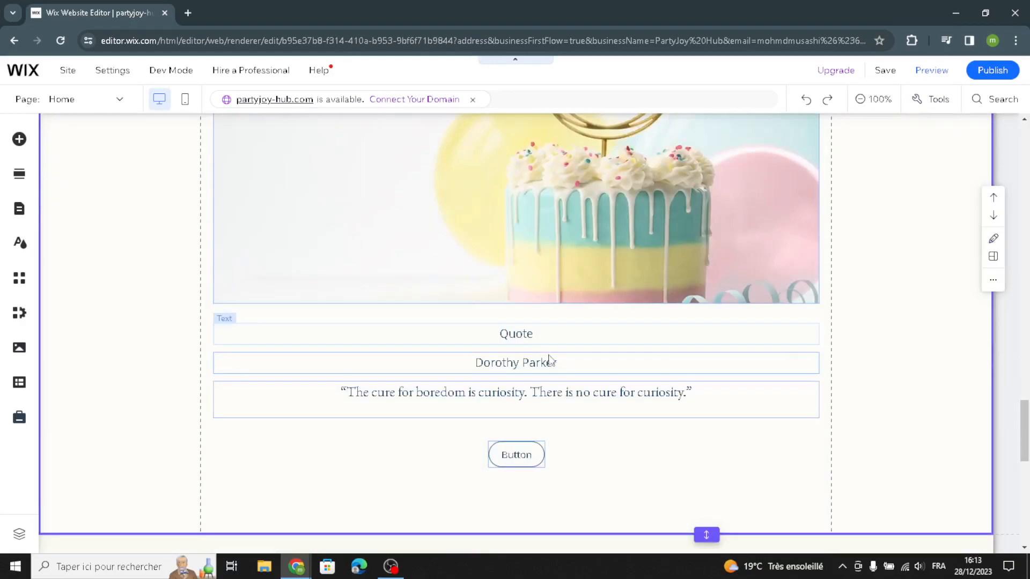
{"action": "scroll", "coordinate": [775, 376], "scroll_direction": "up", "scroll_amount": 1}
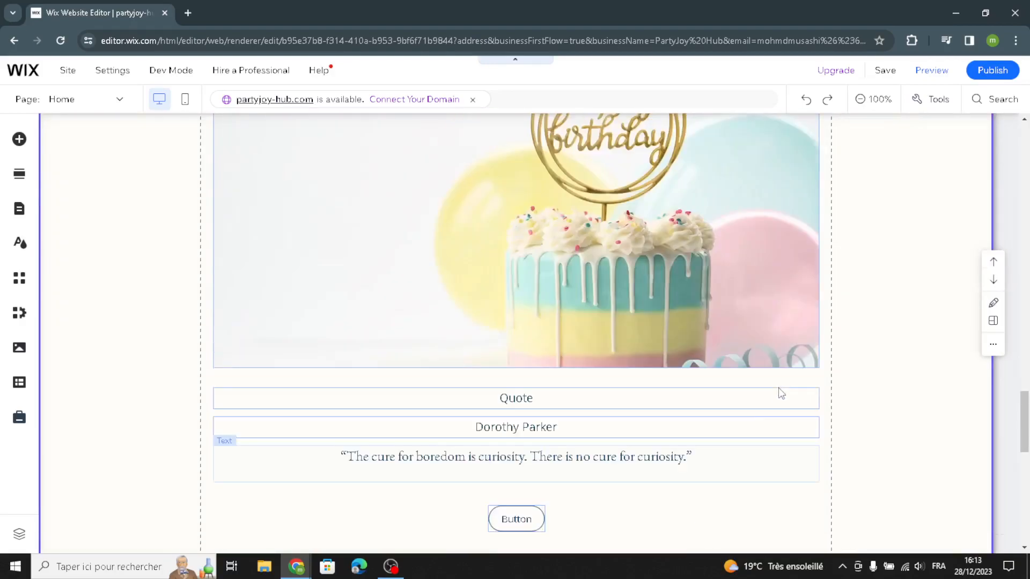
{"action": "left_click", "coordinate": [642, 468]}
{"action": "scroll", "coordinate": [960, 301], "scroll_direction": "up", "scroll_amount": 9}
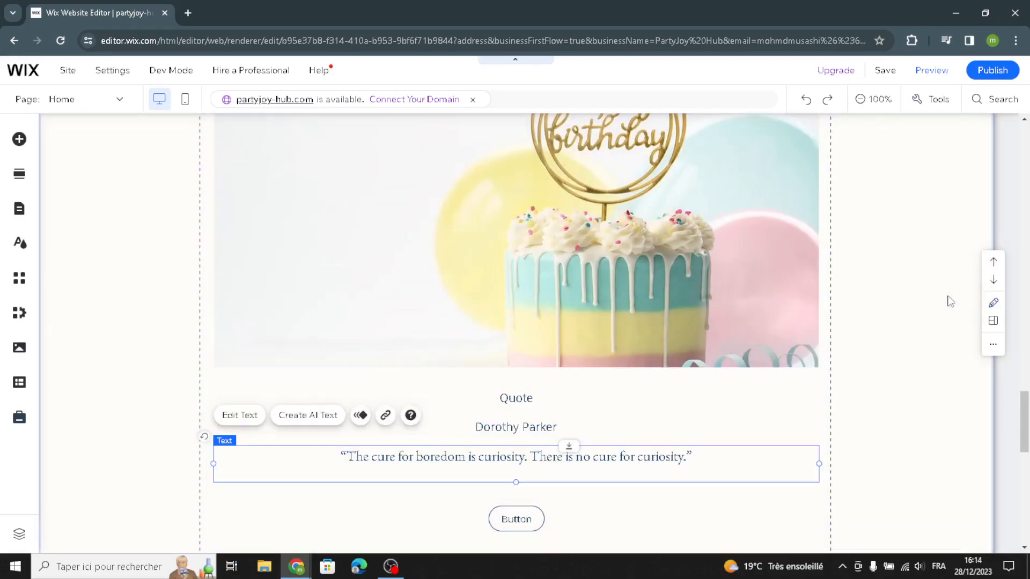
{"action": "scroll", "coordinate": [894, 354], "scroll_direction": "down", "scroll_amount": 6}
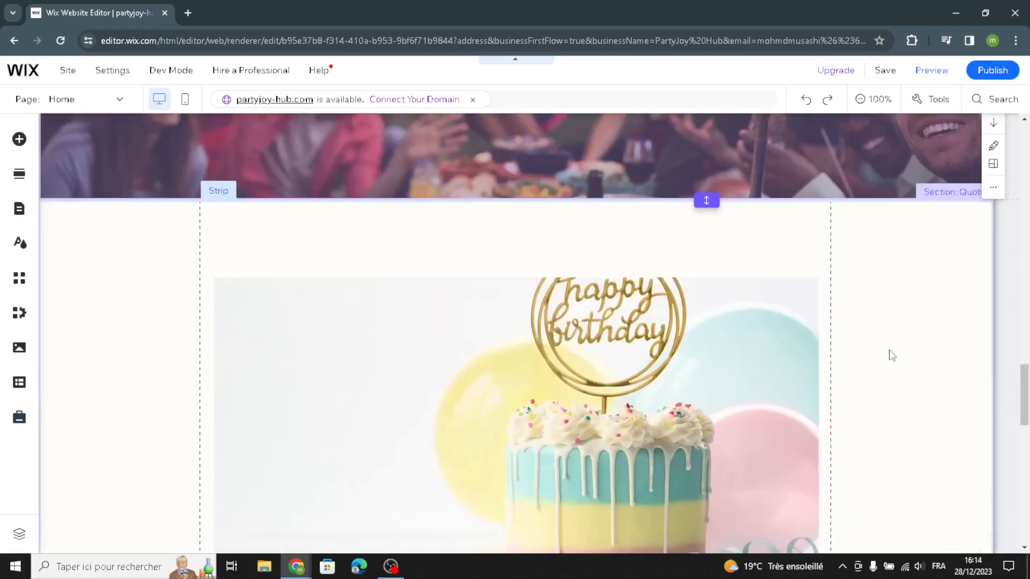
Step: Examine the Features section with its warranty text and the footer at the end of the home page
{"action": "scroll", "coordinate": [891, 360], "scroll_direction": "down", "scroll_amount": 17}
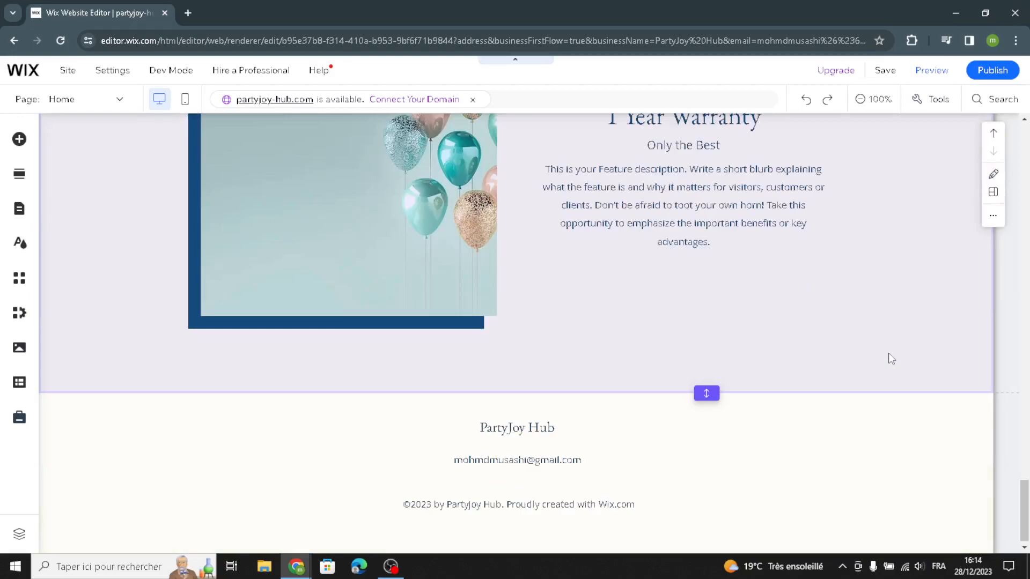
{"action": "scroll", "coordinate": [844, 347], "scroll_direction": "up", "scroll_amount": 1}
{"action": "scroll", "coordinate": [845, 347], "scroll_direction": "up", "scroll_amount": 4}
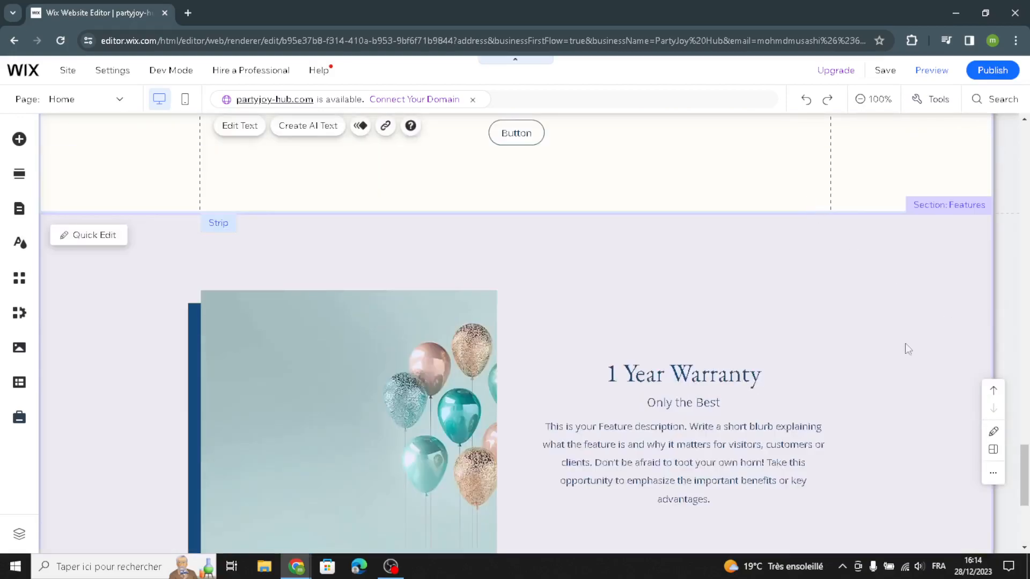
{"action": "scroll", "coordinate": [829, 415], "scroll_direction": "down", "scroll_amount": 4}
{"action": "scroll", "coordinate": [751, 252], "scroll_direction": "up", "scroll_amount": 3}
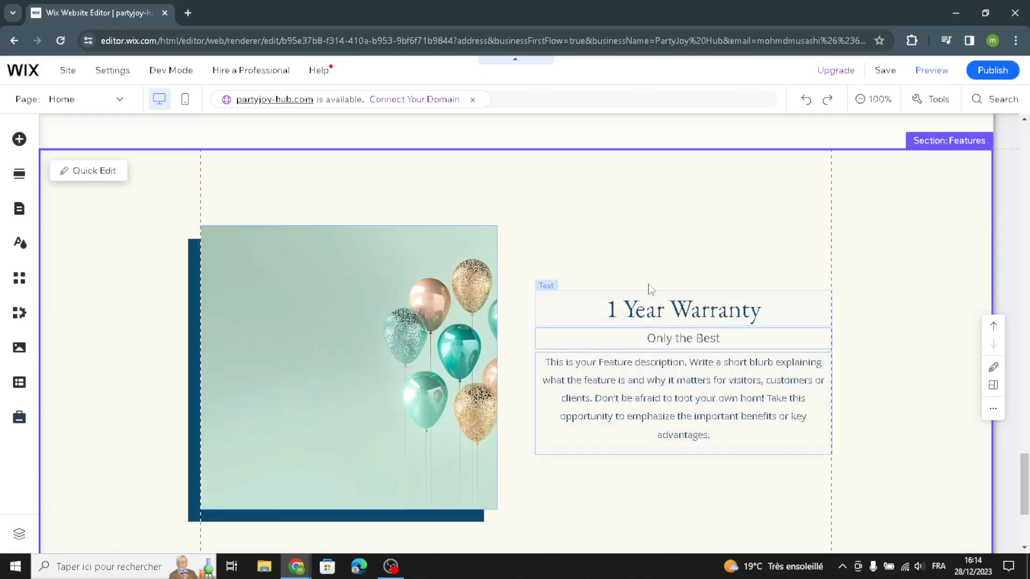
{"action": "scroll", "coordinate": [454, 437], "scroll_direction": "down", "scroll_amount": 4}
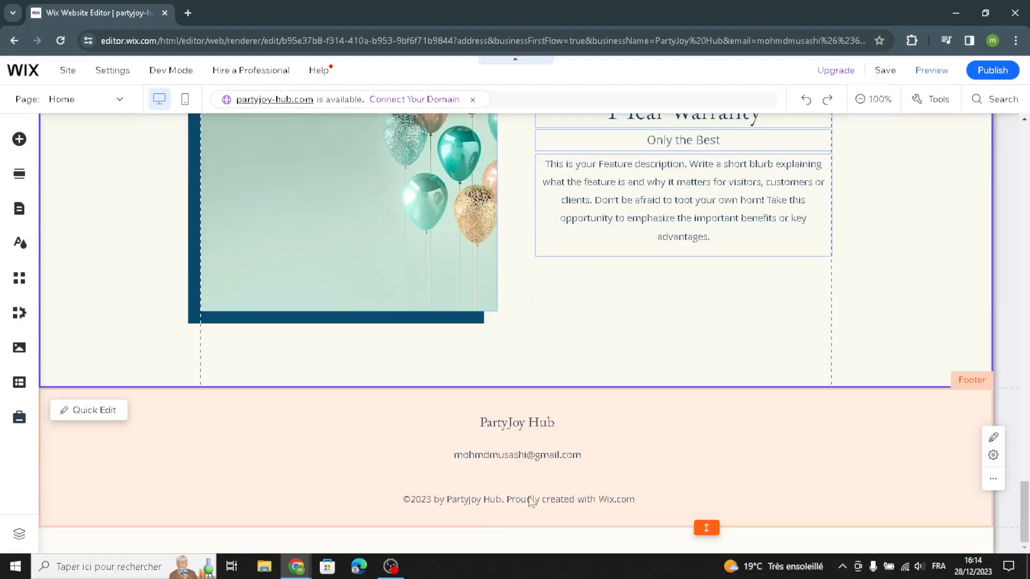
{"action": "scroll", "coordinate": [653, 373], "scroll_direction": "up", "scroll_amount": 20}
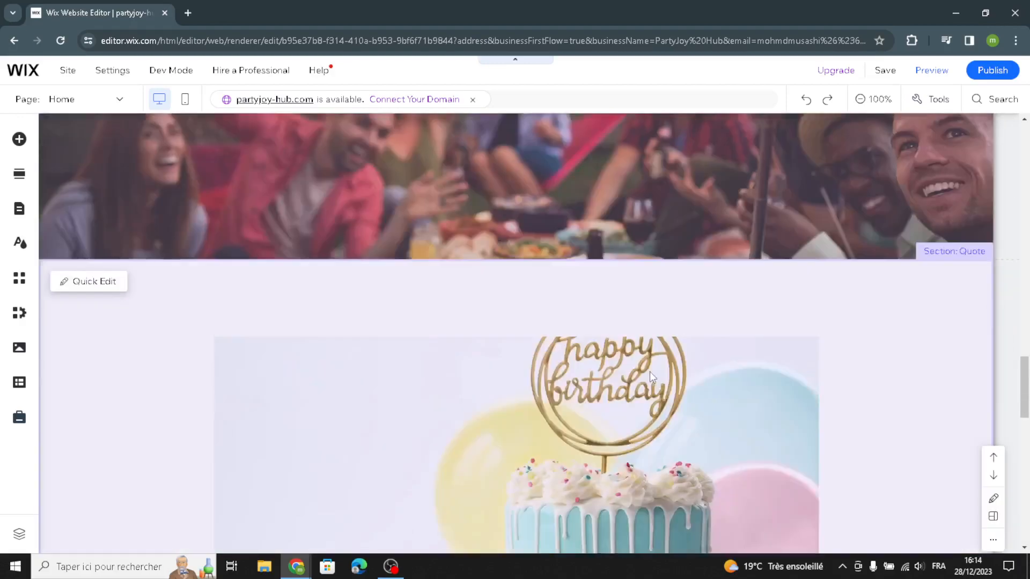
Step: Review the home page from the About section through the party photo strip and Quote section to the footer's contact and copyright text
{"action": "scroll", "coordinate": [649, 375], "scroll_direction": "up", "scroll_amount": 8}
{"action": "scroll", "coordinate": [661, 395], "scroll_direction": "down", "scroll_amount": 5}
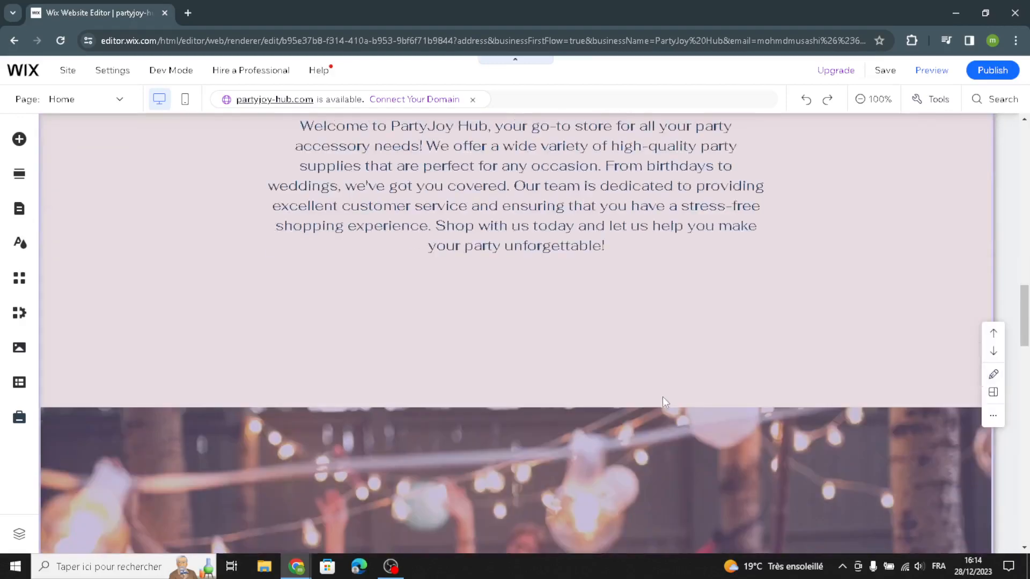
{"action": "scroll", "coordinate": [663, 402], "scroll_direction": "down", "scroll_amount": 15}
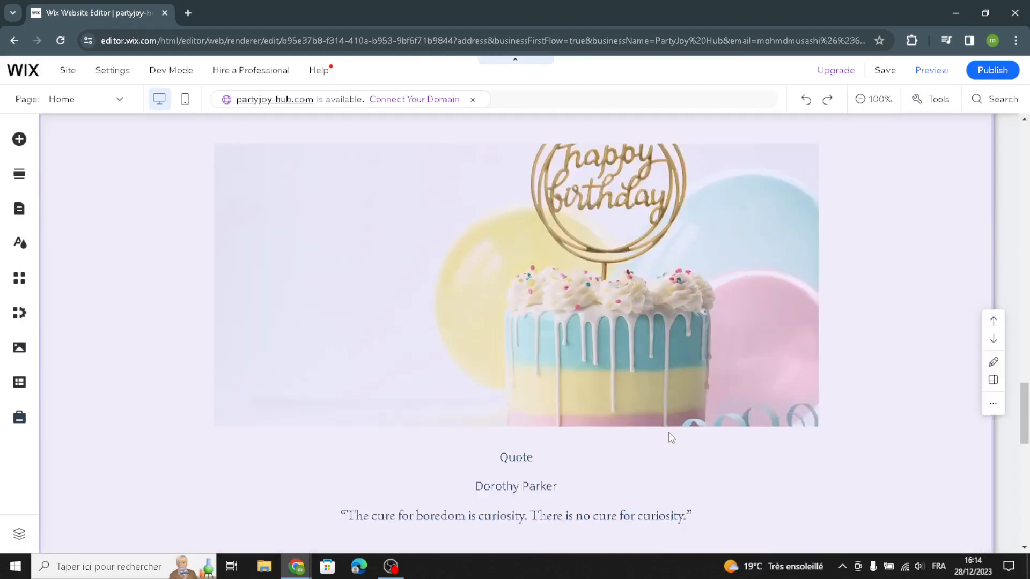
{"action": "scroll", "coordinate": [653, 465], "scroll_direction": "down", "scroll_amount": 8}
{"action": "scroll", "coordinate": [384, 506], "scroll_direction": "down", "scroll_amount": 1}
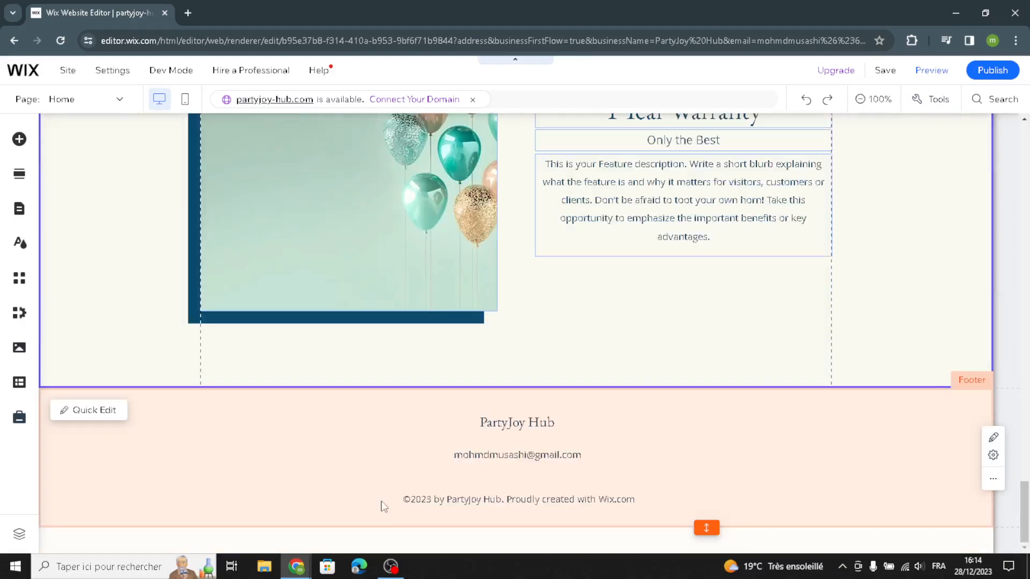
{"action": "left_click", "coordinate": [401, 454]}
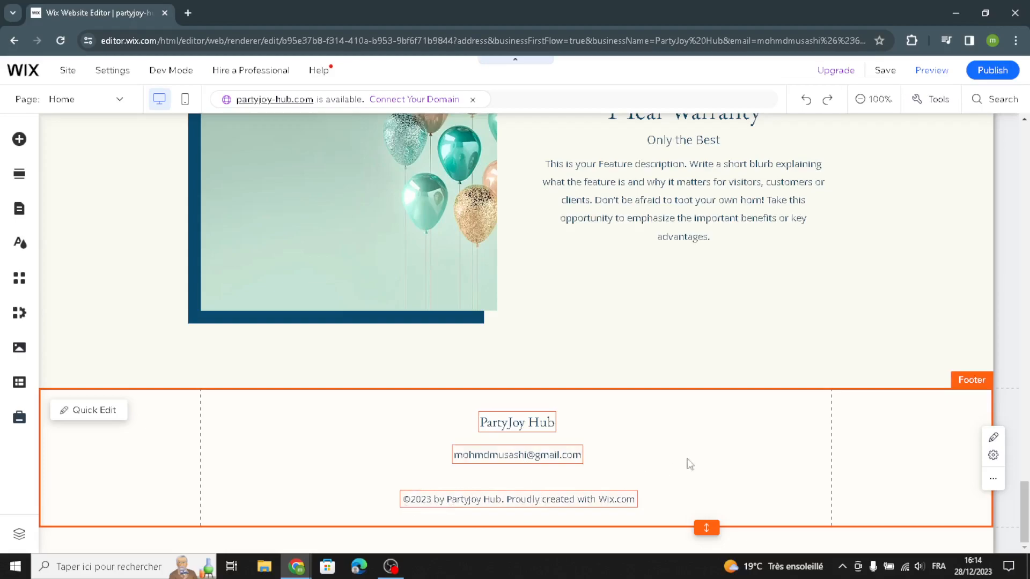
{"action": "scroll", "coordinate": [846, 356], "scroll_direction": "up", "scroll_amount": 15}
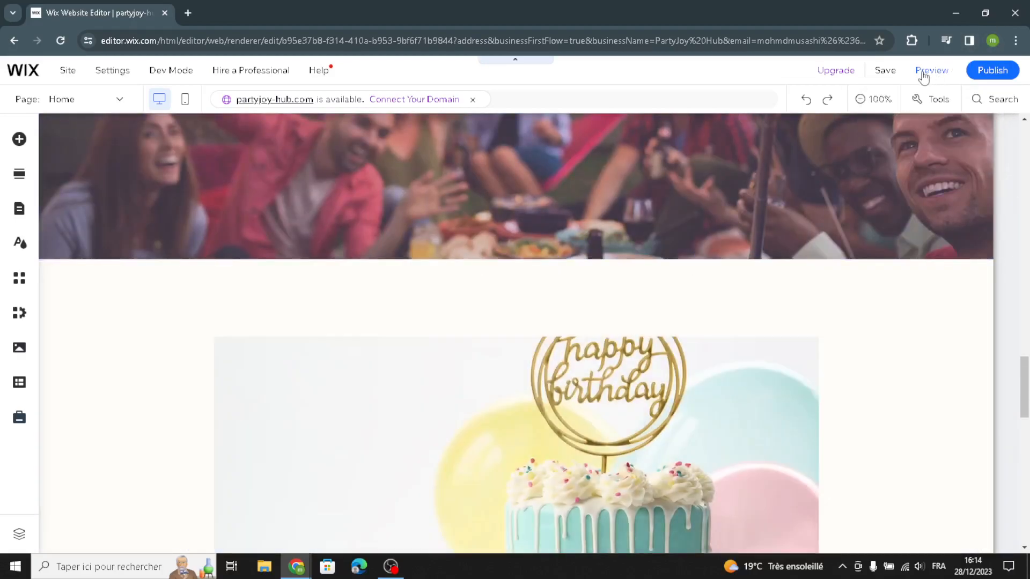
{"action": "scroll", "coordinate": [785, 194], "scroll_direction": "up", "scroll_amount": 5}
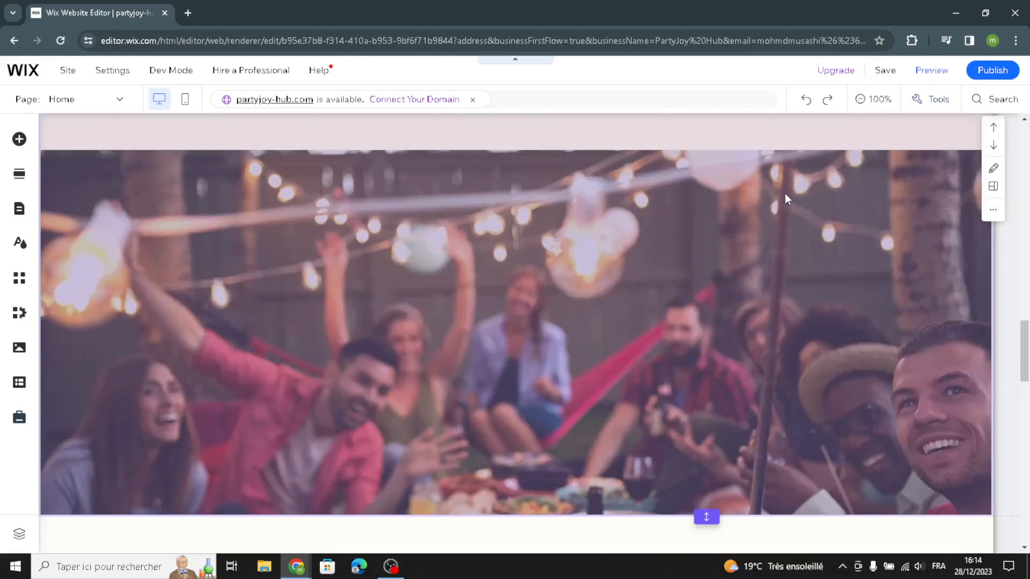
{"action": "scroll", "coordinate": [784, 198], "scroll_direction": "up", "scroll_amount": 4}
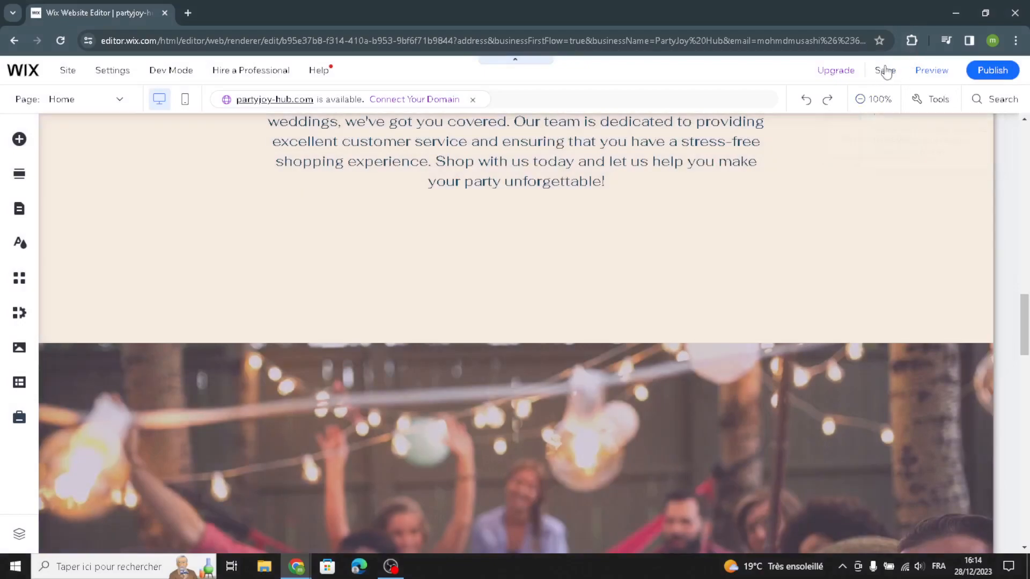
{"action": "scroll", "coordinate": [654, 464], "scroll_direction": "up", "scroll_amount": 5}
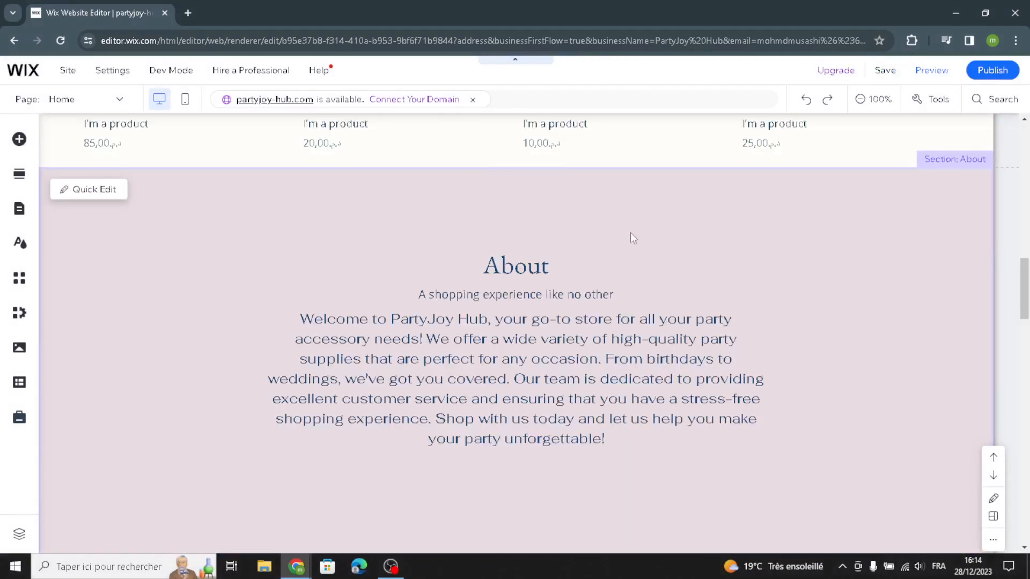
{"action": "scroll", "coordinate": [583, 275], "scroll_direction": "down", "scroll_amount": 7}
{"action": "scroll", "coordinate": [576, 285], "scroll_direction": "up", "scroll_amount": 7}
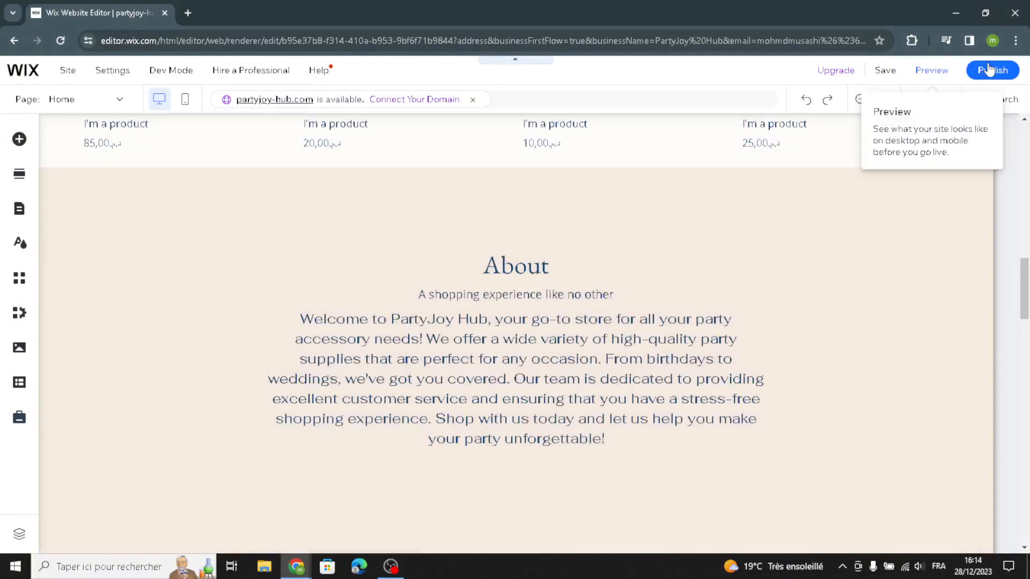
{"action": "scroll", "coordinate": [355, 440], "scroll_direction": "down", "scroll_amount": 6}
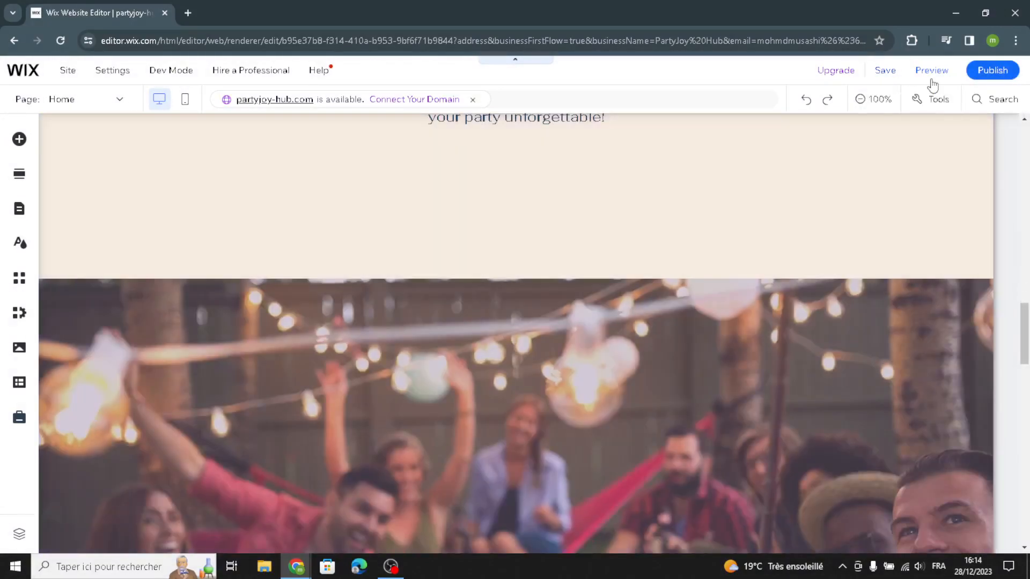
Step: Publish the site and close the follow-up dialogs without viewing the live site or editing its mobile version
{"action": "left_click", "coordinate": [992, 70]}
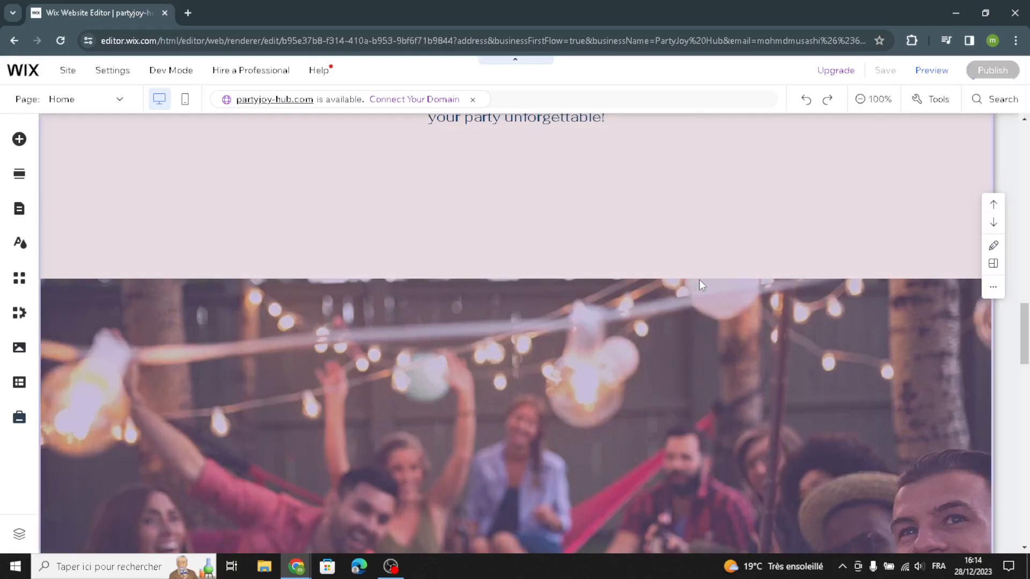
{"action": "scroll", "coordinate": [689, 287], "scroll_direction": "down", "scroll_amount": 7}
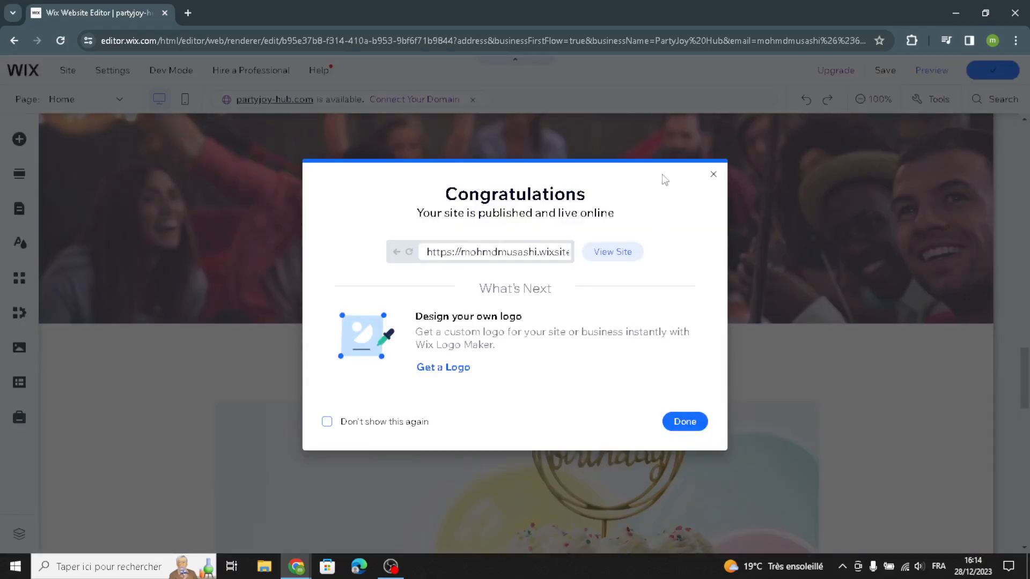
{"action": "left_click", "coordinate": [714, 174]}
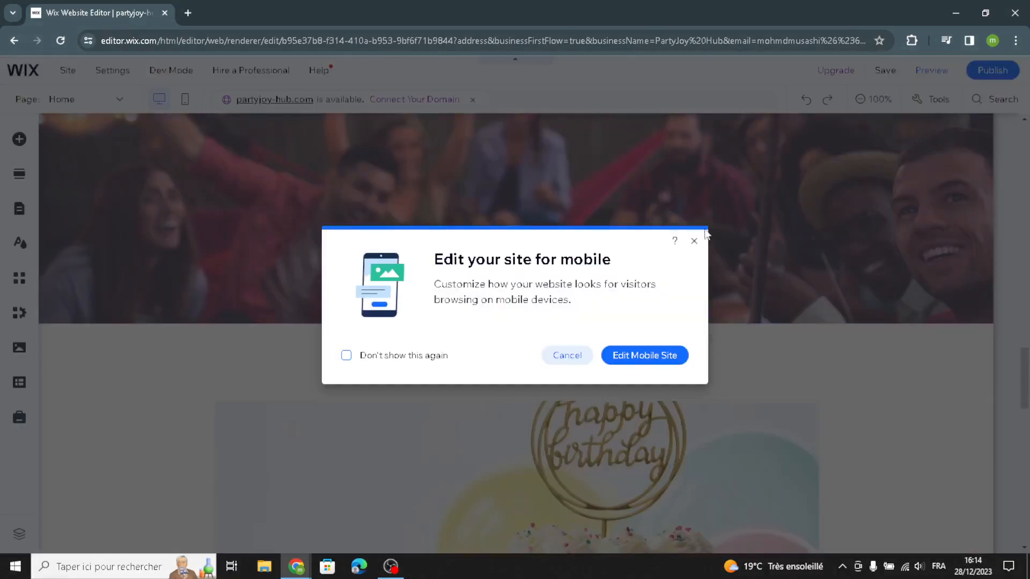
{"action": "left_click", "coordinate": [693, 241]}
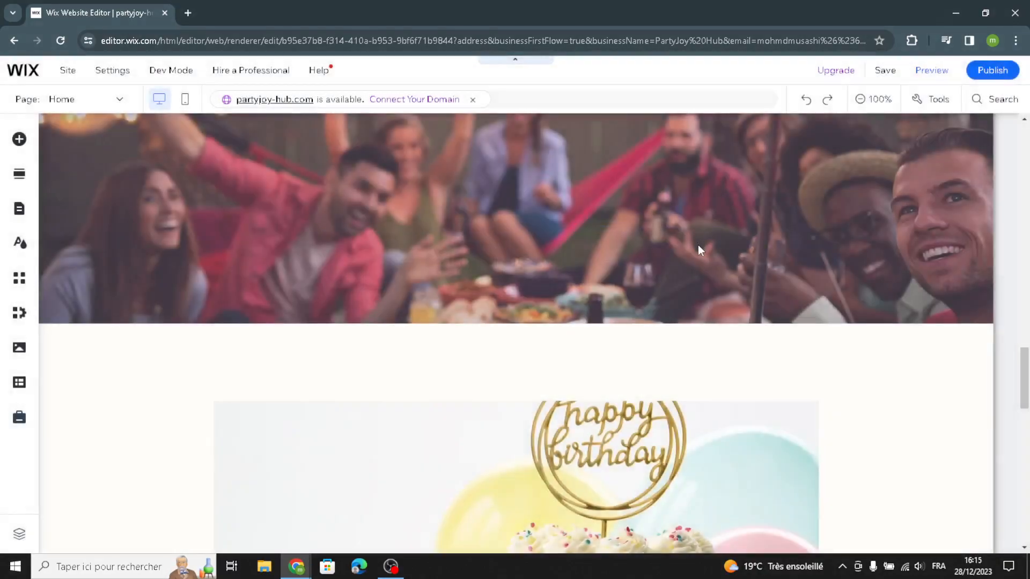